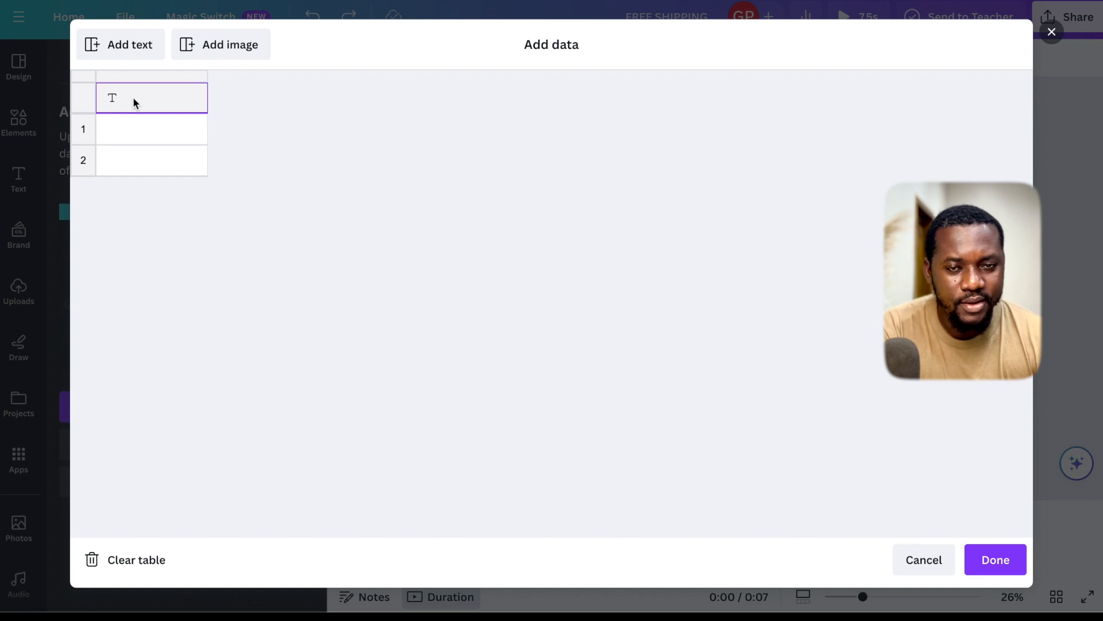
- Paste the copied content into the Add data table, starting at the first text column's header
key("ctrl+v")
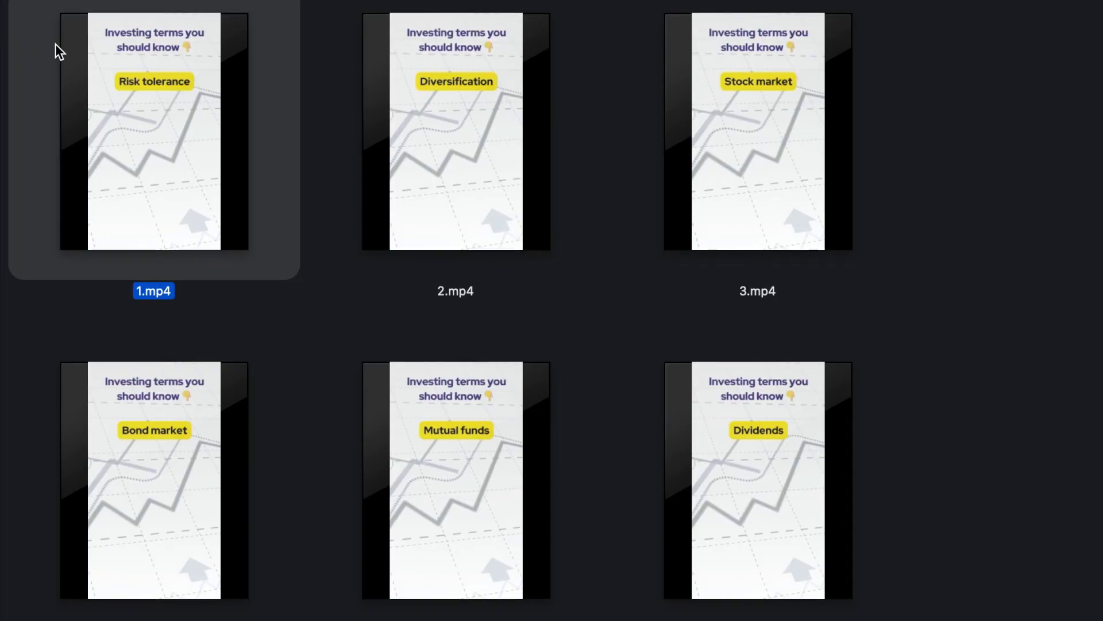
scroll(56, 45, "down", 15)
scroll(56, 44, "down", 10)
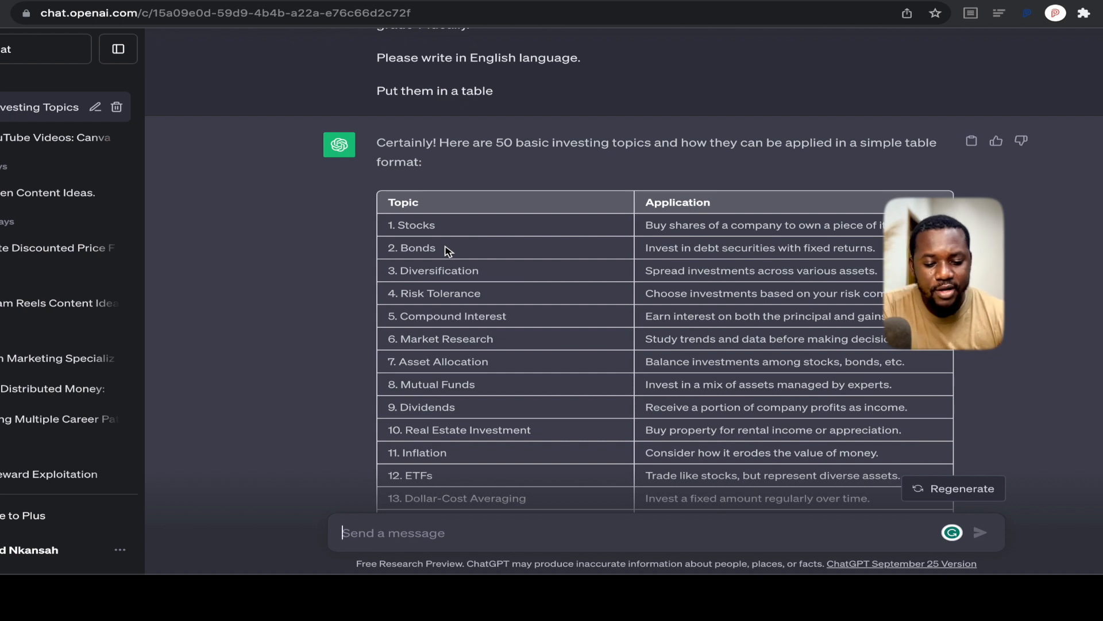
- Review the ChatGPT table of basic investing topics and their applications
scroll(463, 274, "down", 1)
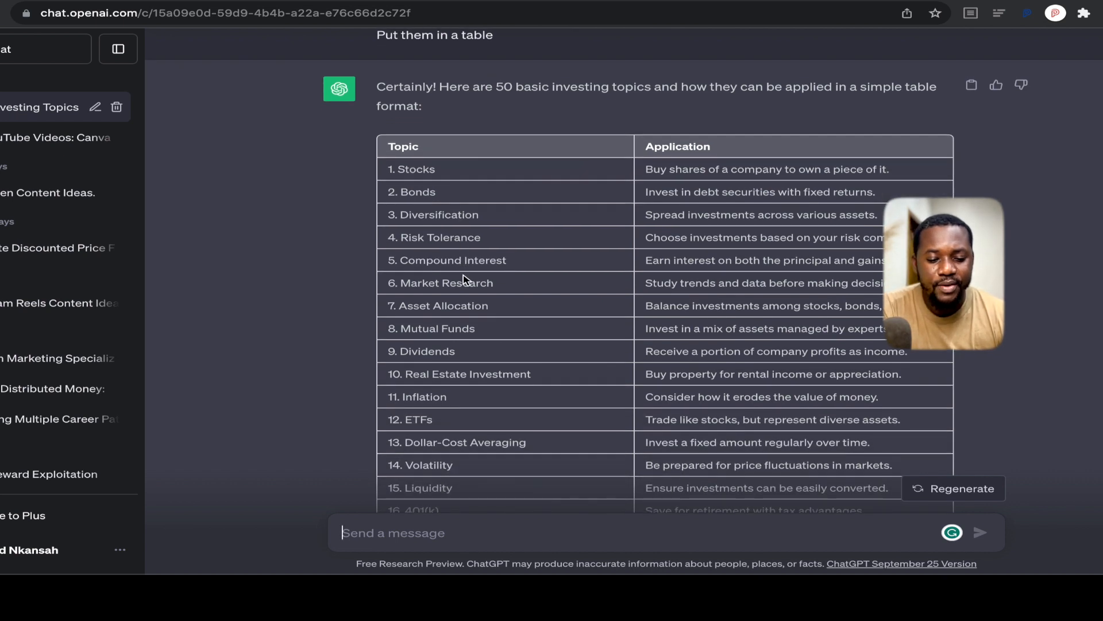
scroll(496, 264, "down", 1)
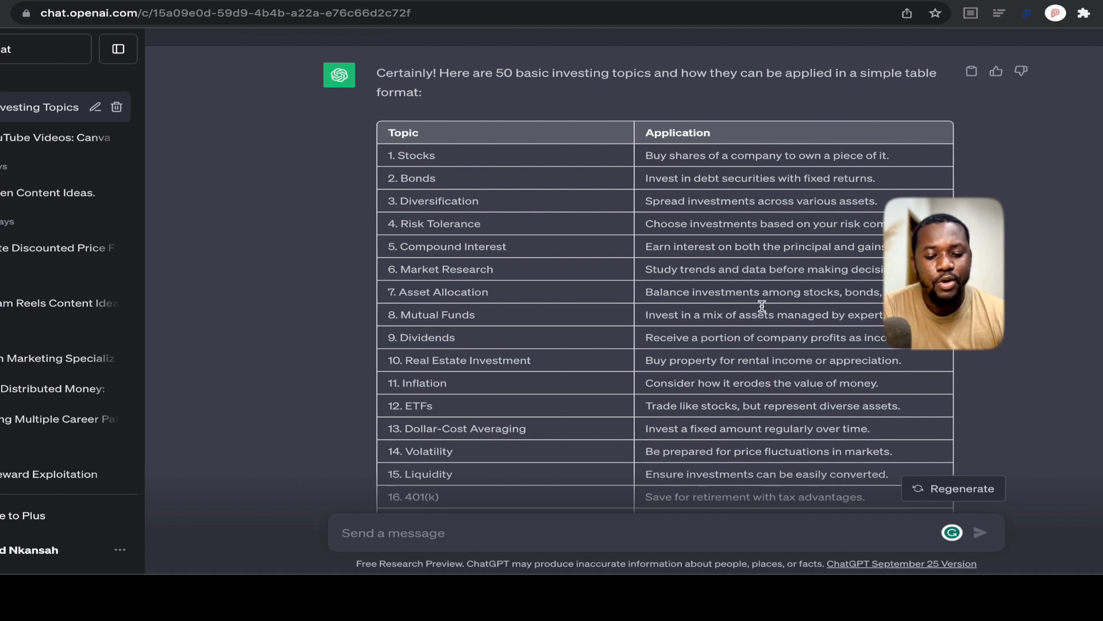
scroll(613, 285, "down", 2)
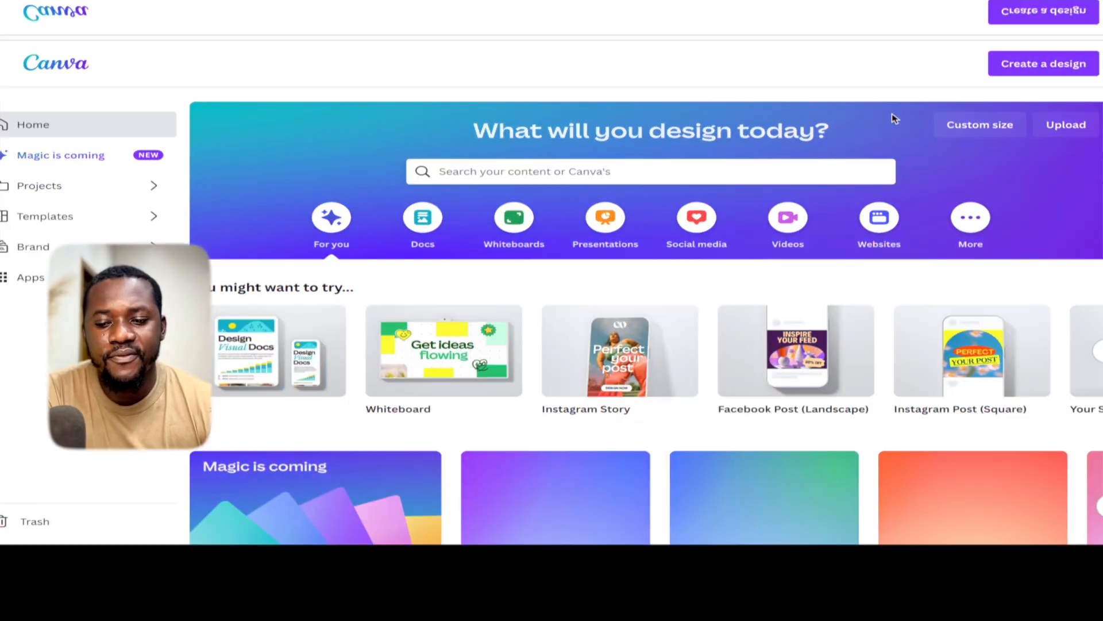
- Switch to Canva and create a blank vertical video design in the YouTube Shorts format
left_click(1011, 66)
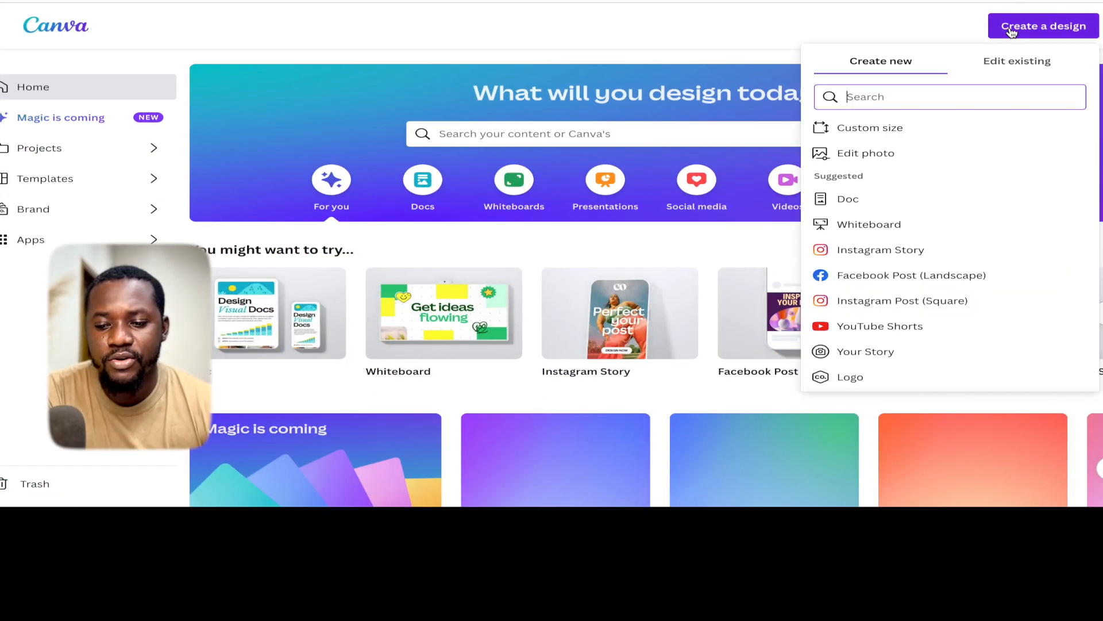
type("youtube sho")
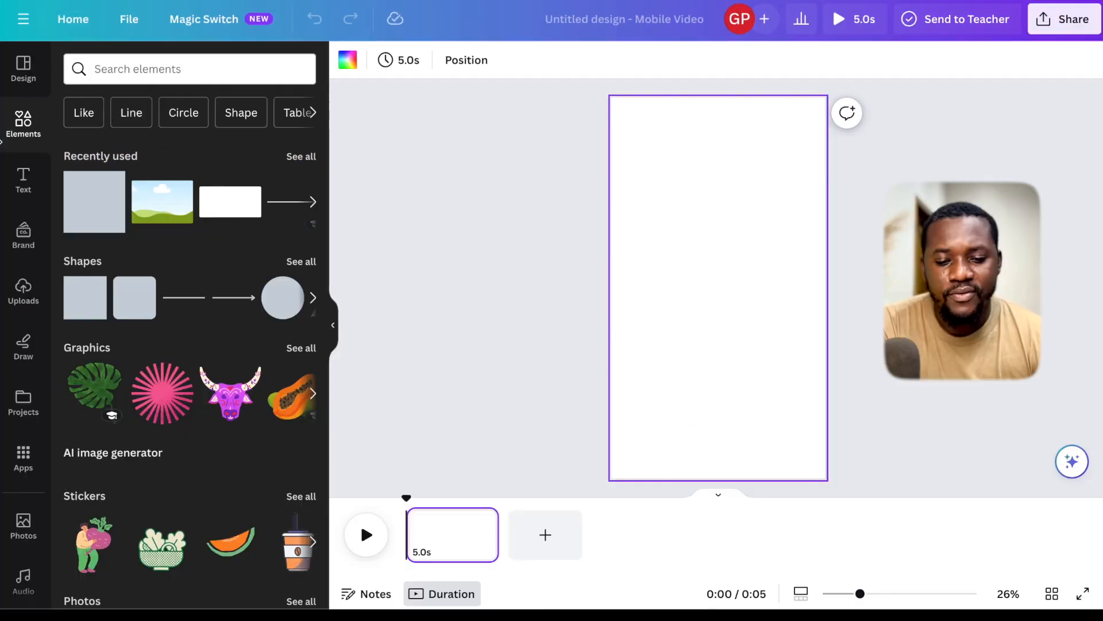
- Search the design elements for "investing"
left_click(95, 73)
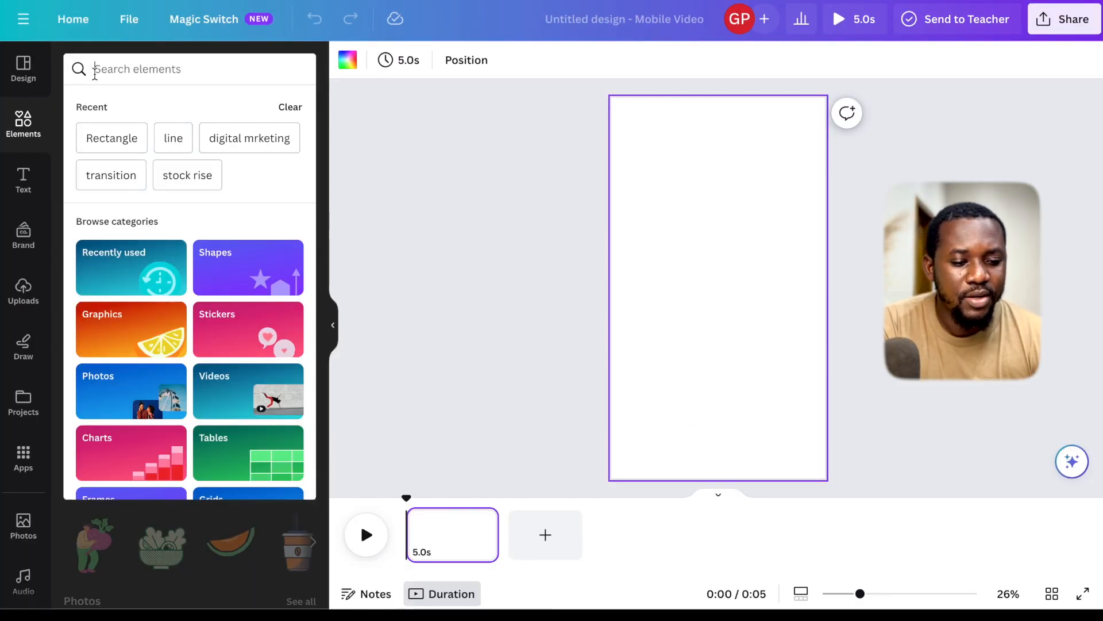
type("investing")
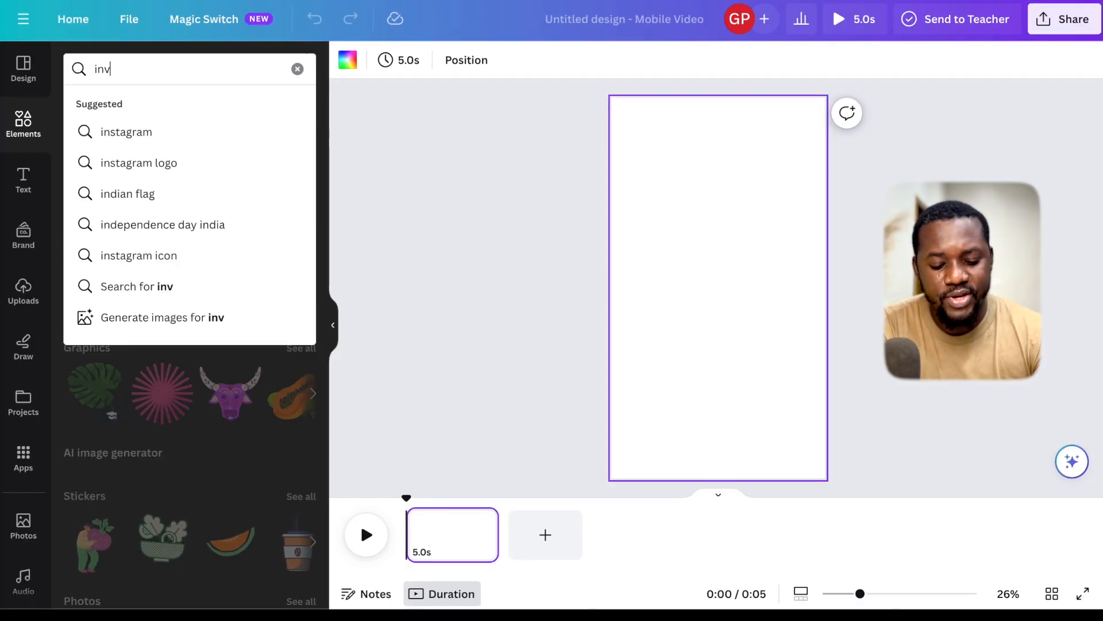
key("Return")
- Search the video elements for "stocks" and place the 15-second white line-chart clip so it fills the whole page
left_click(160, 80)
type("stoc")
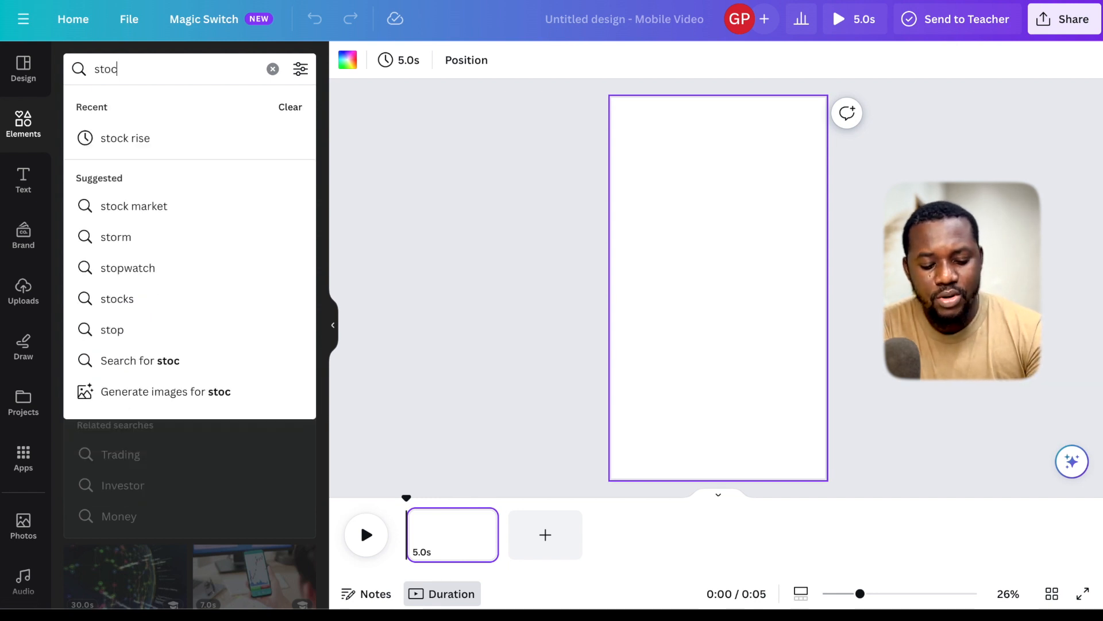
type("ks")
key("Return")
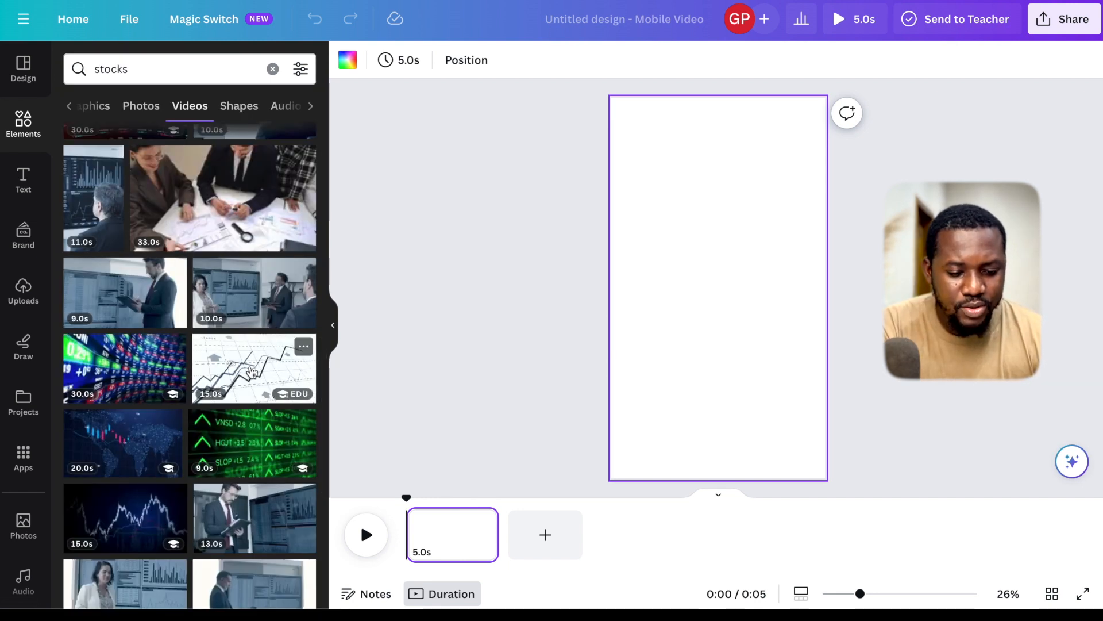
left_click(252, 372)
left_click_drag(717, 238, 719, 98)
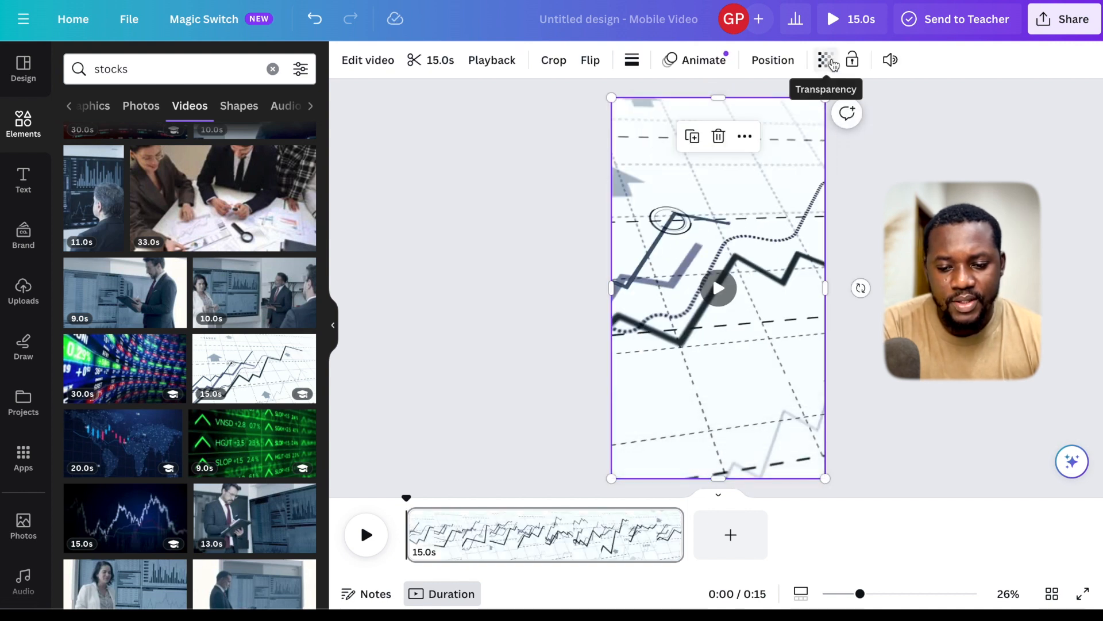
- Set the background video's transparency to 28
left_click(833, 65)
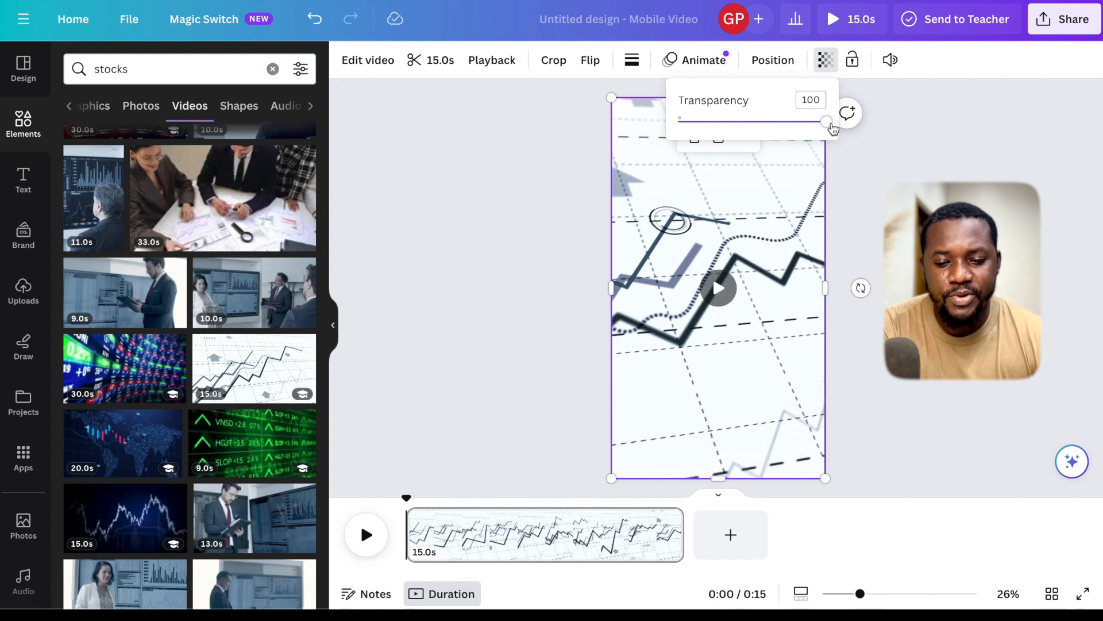
left_click_drag(830, 124, 729, 131)
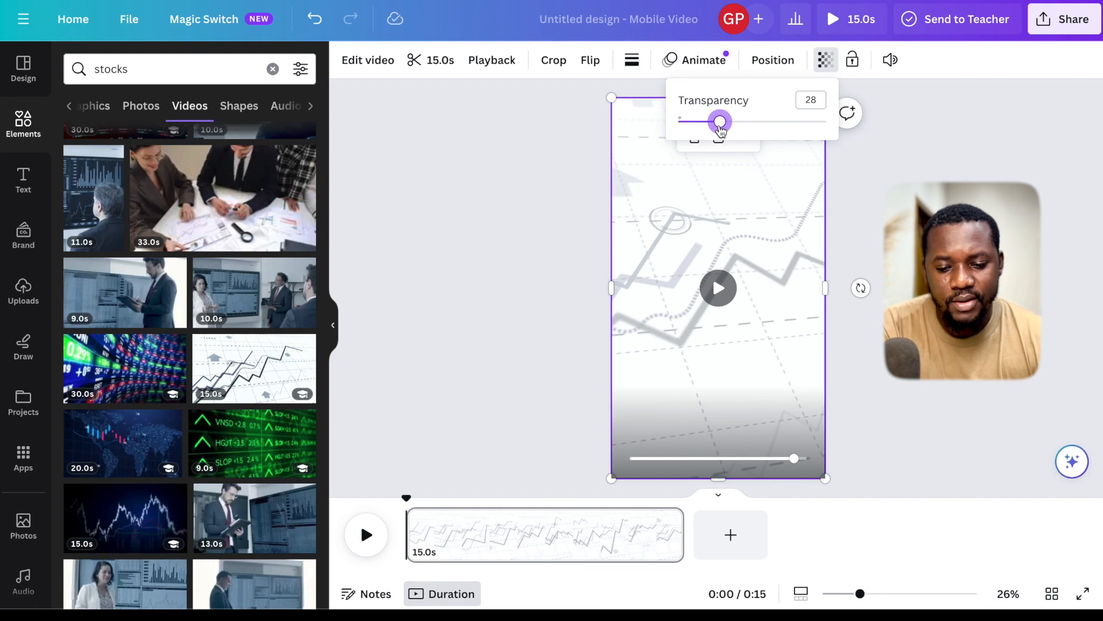
left_click(553, 157)
- Add a heading text using the brand heading style and place it centred in the upper part of the page
left_click(23, 178)
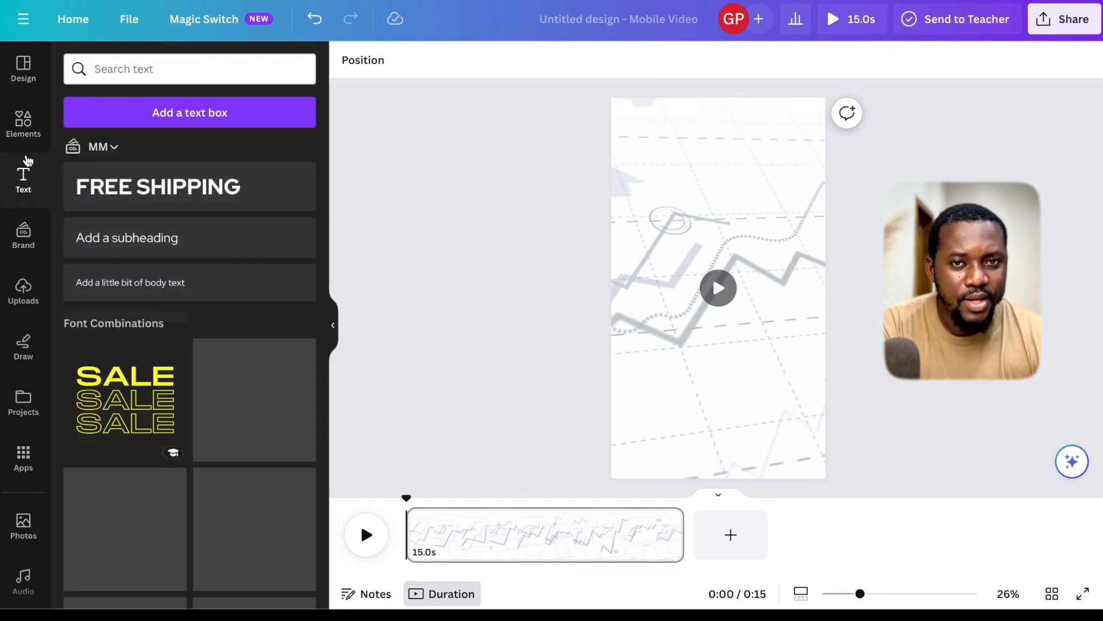
left_click(157, 189)
left_click(579, 275)
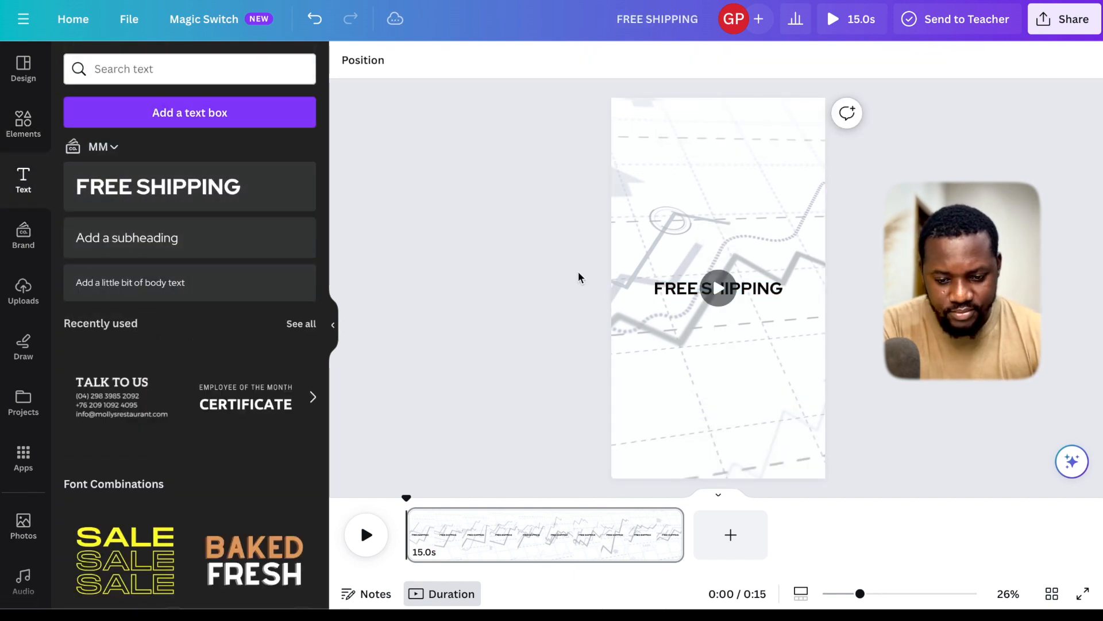
left_click_drag(684, 286, 683, 154)
- Copy the topic "Stocks" from the ChatGPT table and replace the heading text on the design with it
key("ctrl+Up")
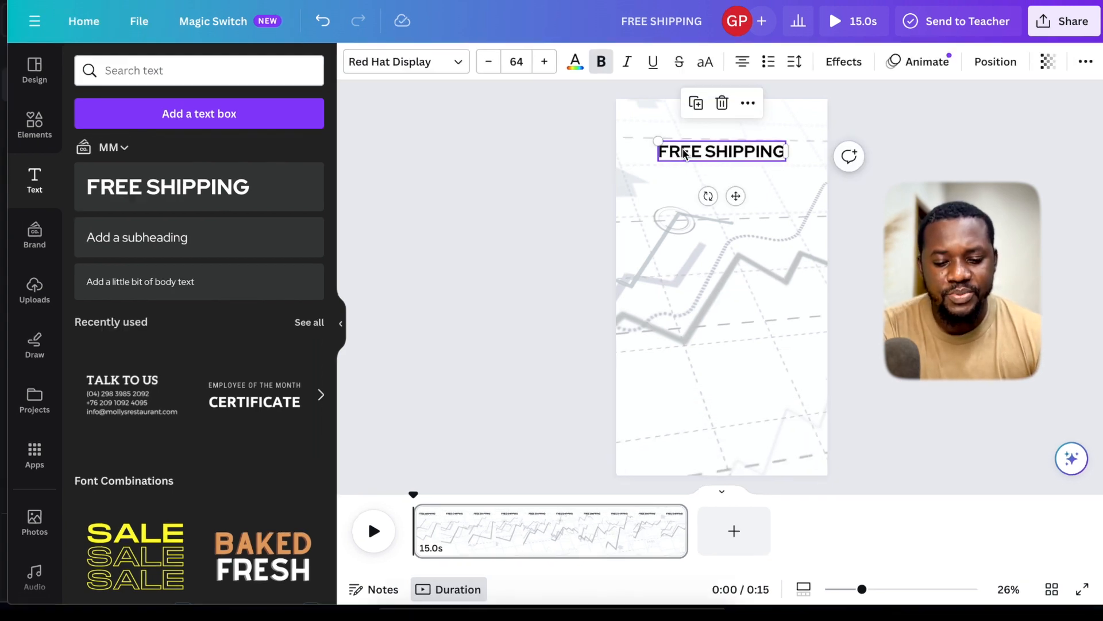
left_click(403, 134)
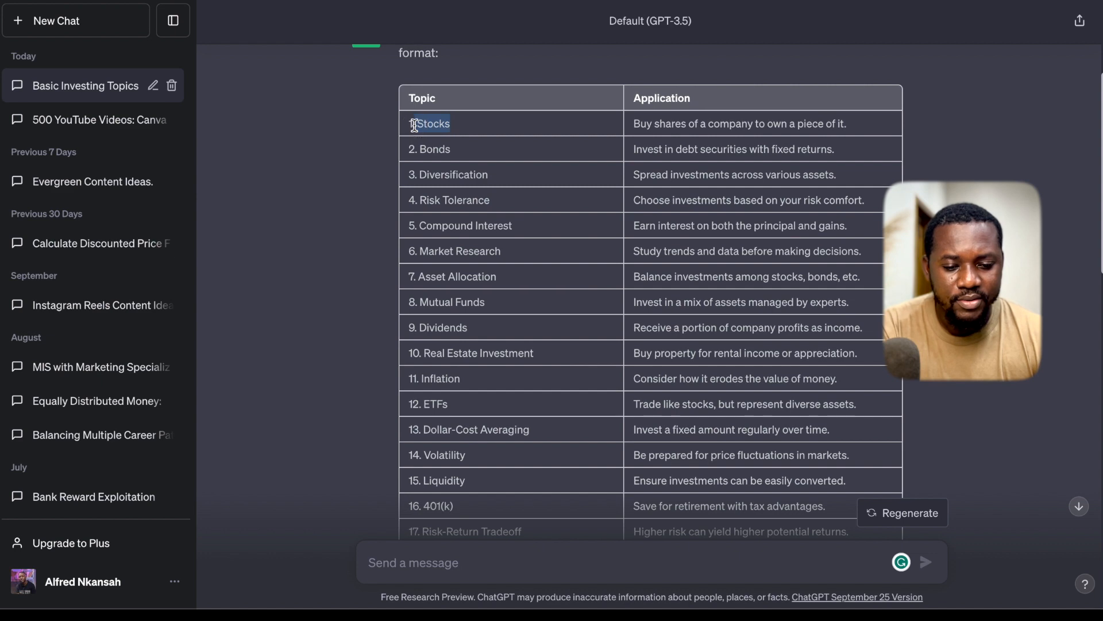
key("ctrl+Up")
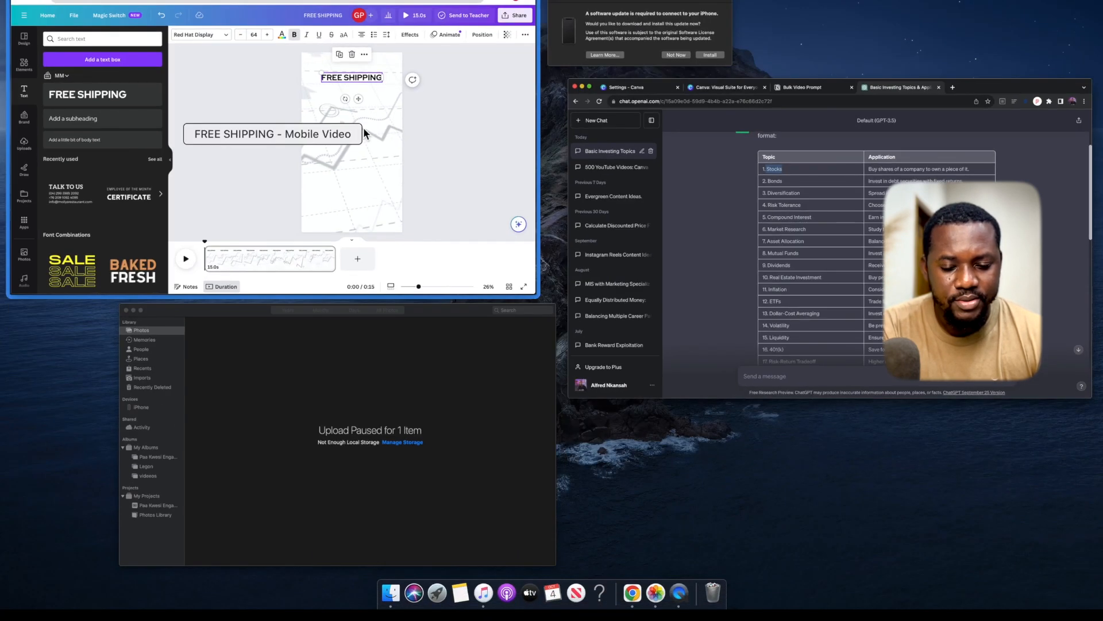
left_click(363, 126)
double_click(713, 153)
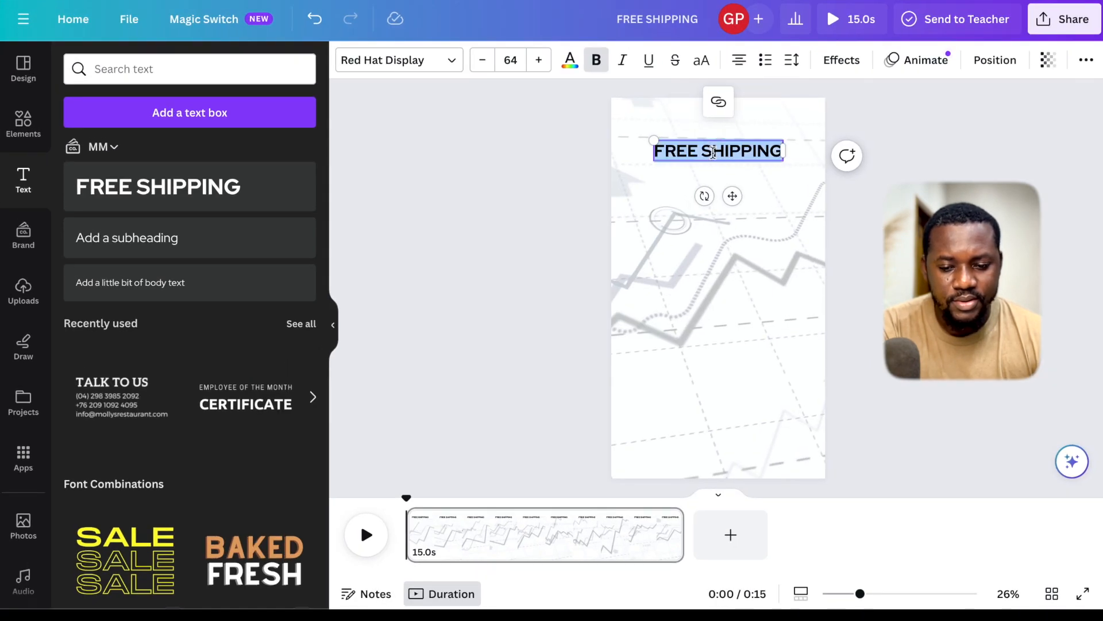
type("Stocks")
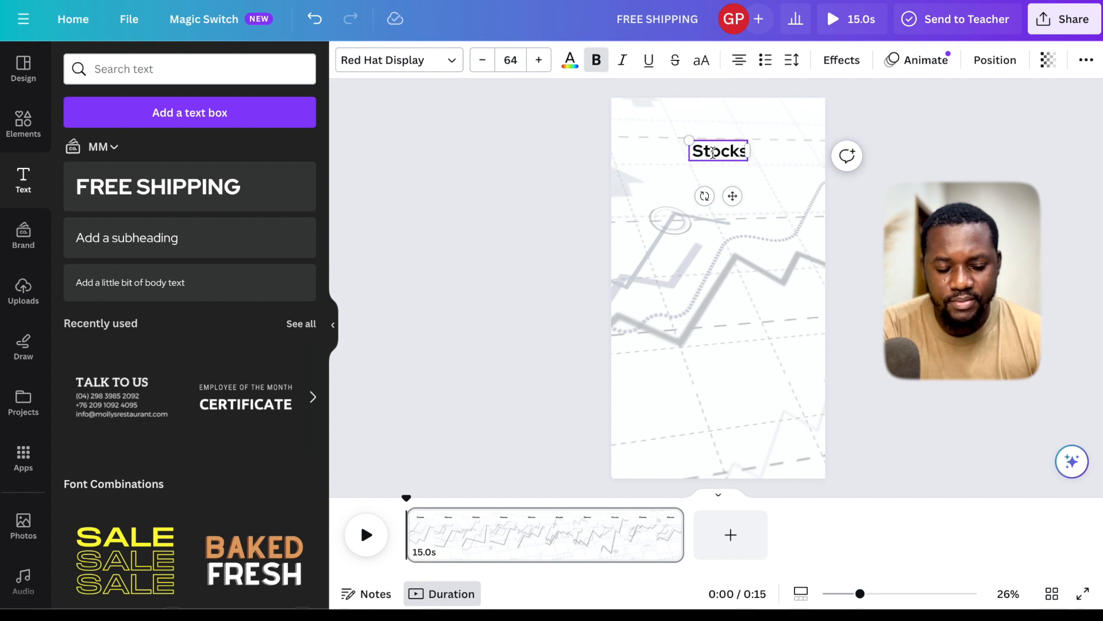
double_click(713, 152)
key("Escape")
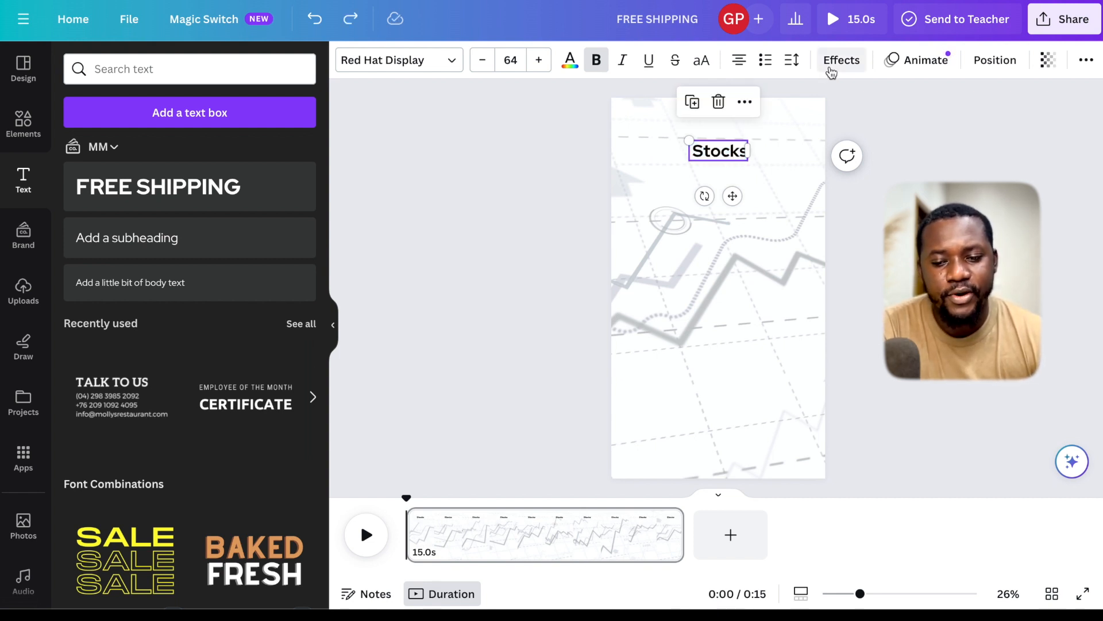
- Apply the Background text effect in yellow to the "Stocks" heading
left_click(831, 70)
left_click(106, 456)
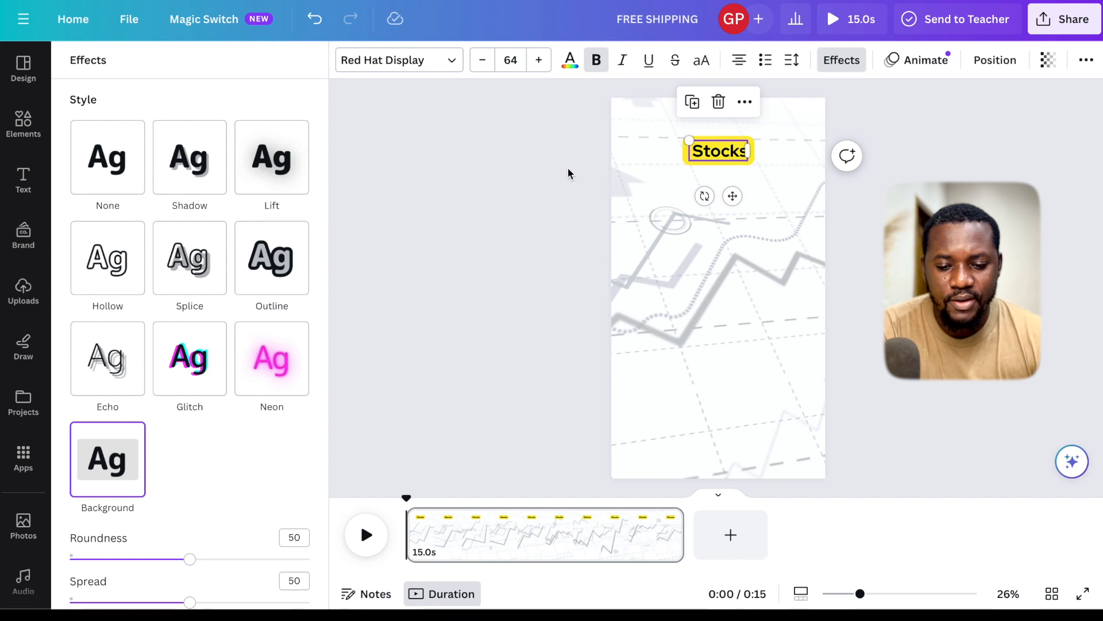
key("Escape")
key("Escape")
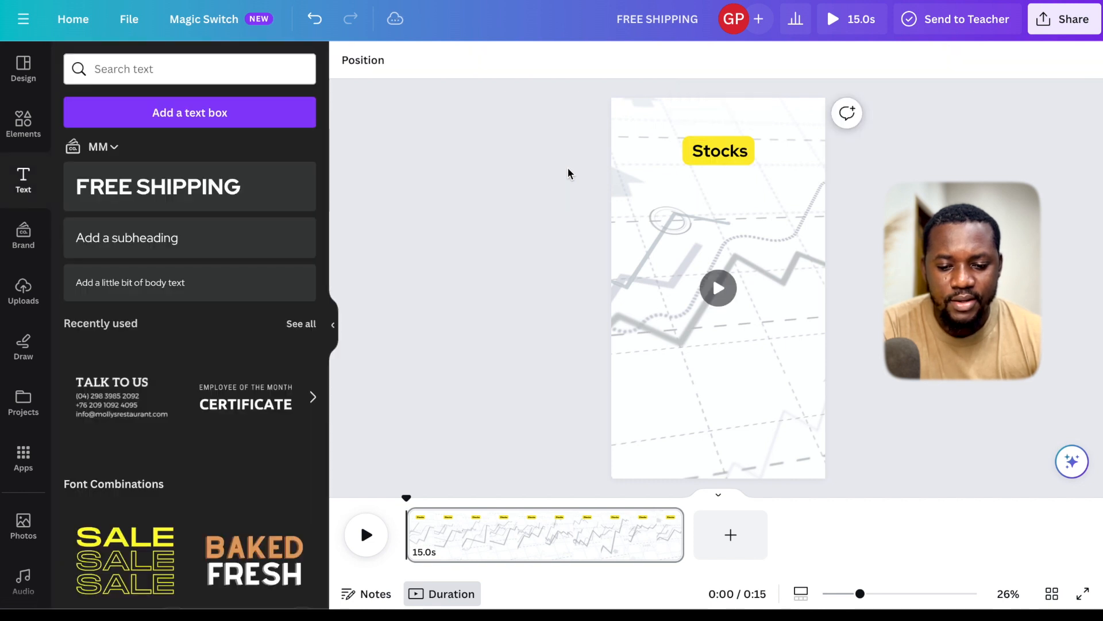
- Add a centred subheading at size 58, with the "Stocks" heading moved down to sit just above it
left_click(156, 246)
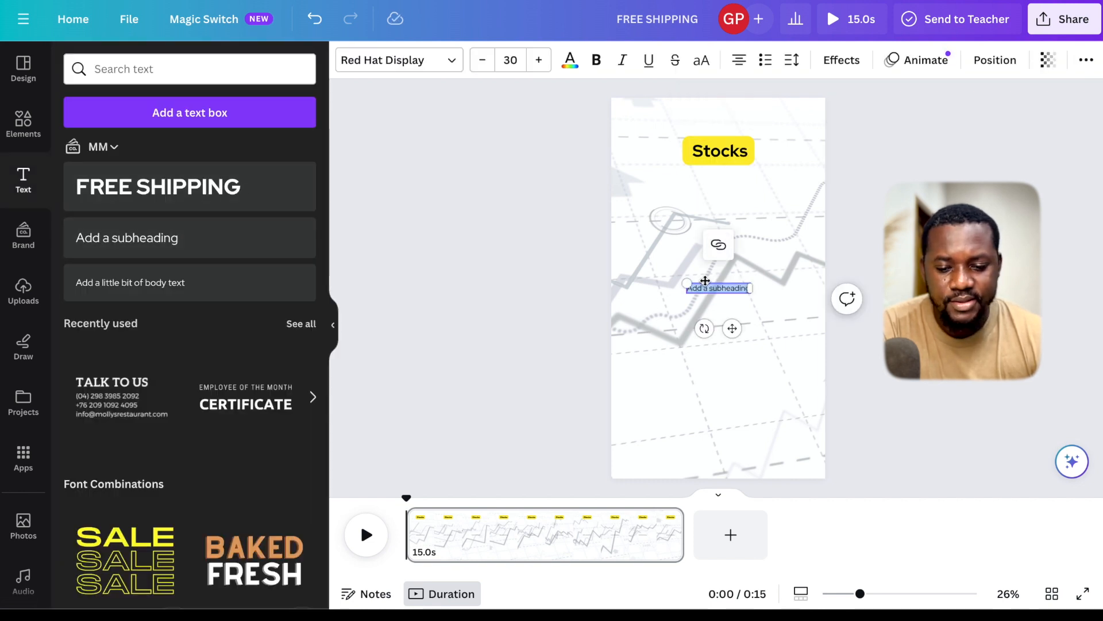
left_click_drag(705, 280, 696, 254)
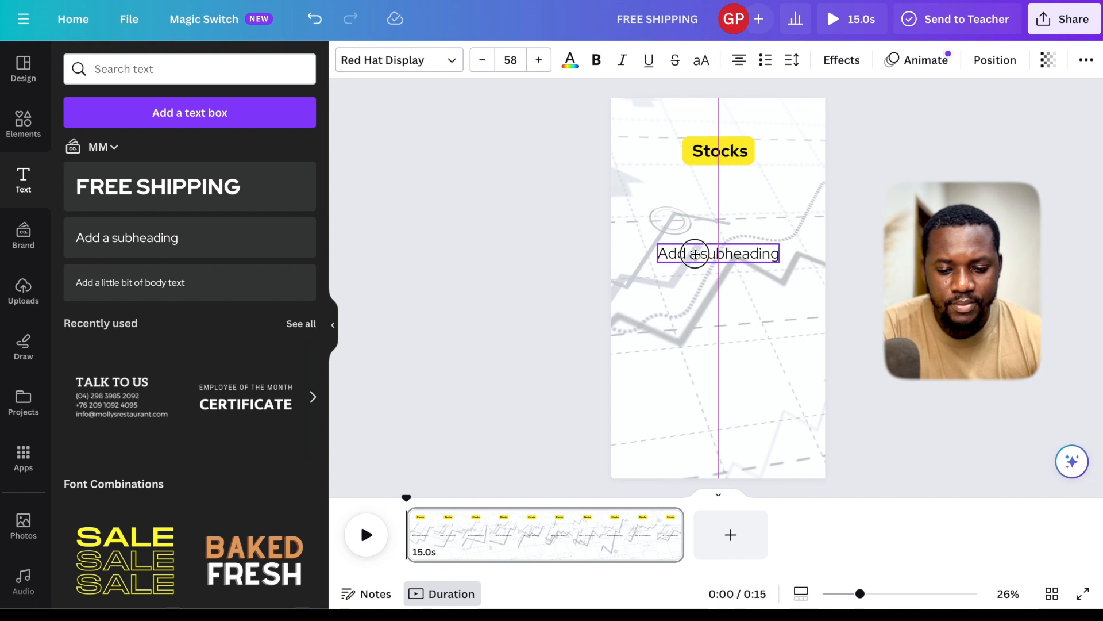
left_click_drag(712, 158, 716, 214)
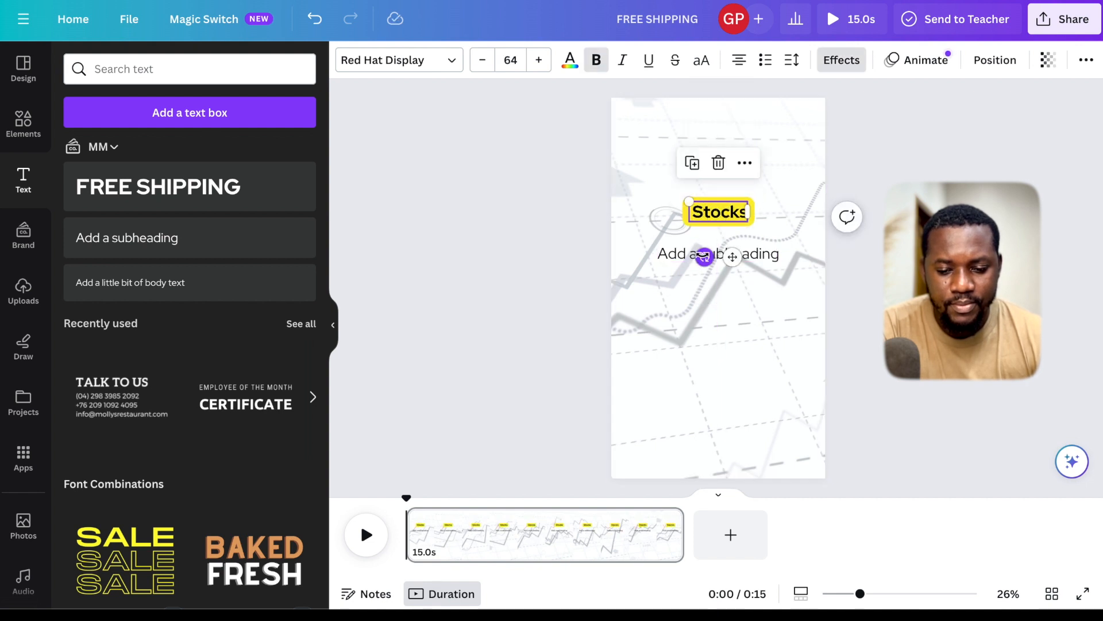
left_click_drag(687, 261, 687, 276)
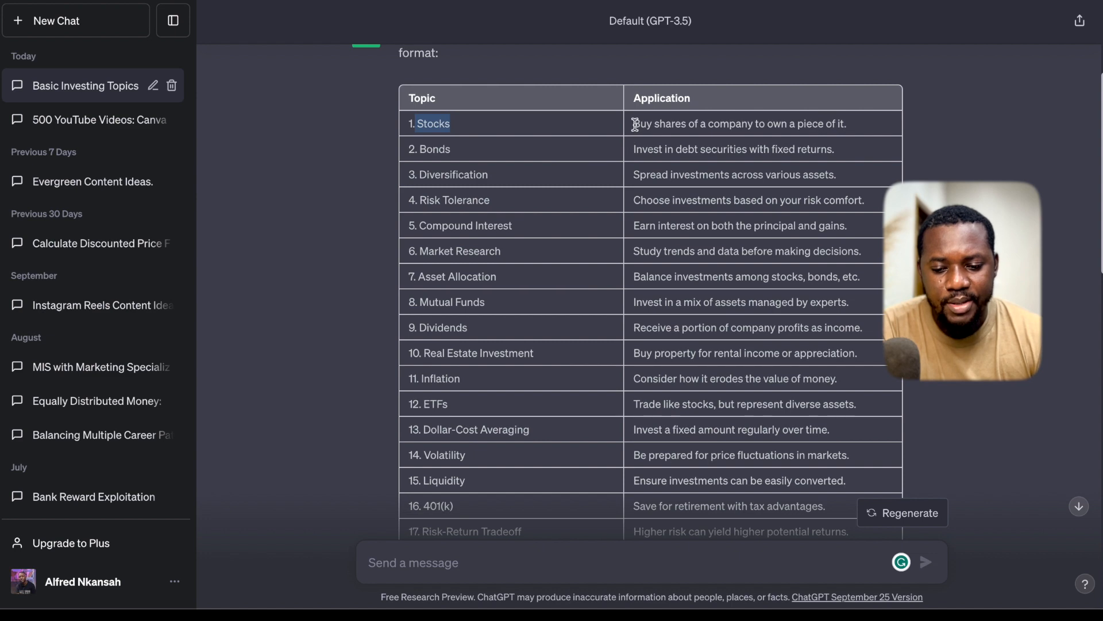
- Copy "Buy shares of a company to own a piece of it." from the ChatGPT table and replace the subheading text with it
left_click_drag(635, 125, 741, 118)
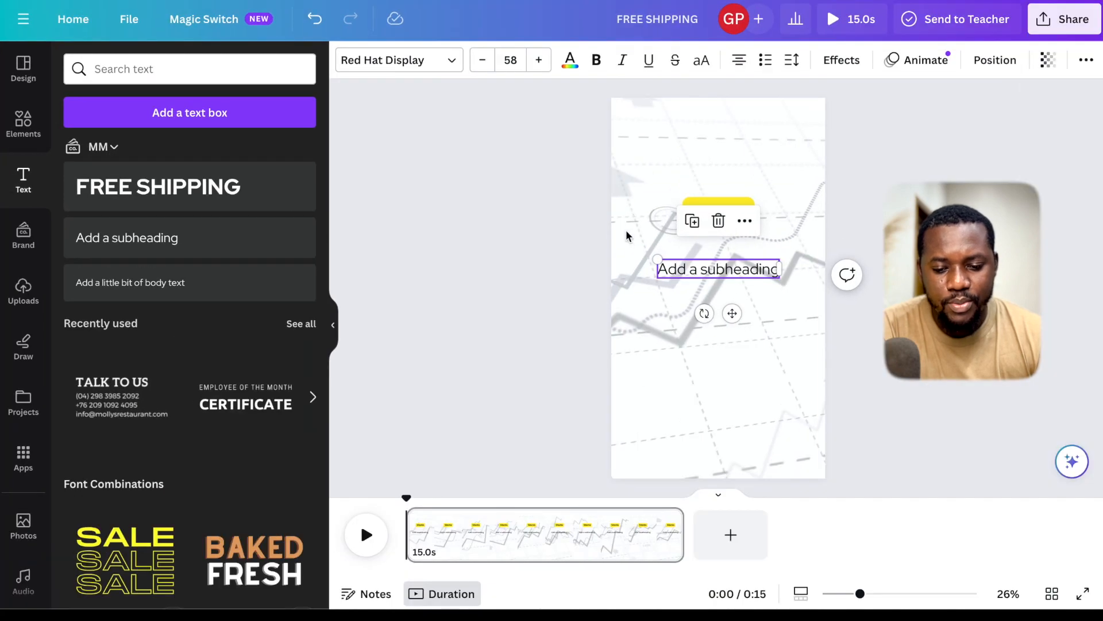
double_click(697, 270)
type("Buy shares of a company to own a piece of it.")
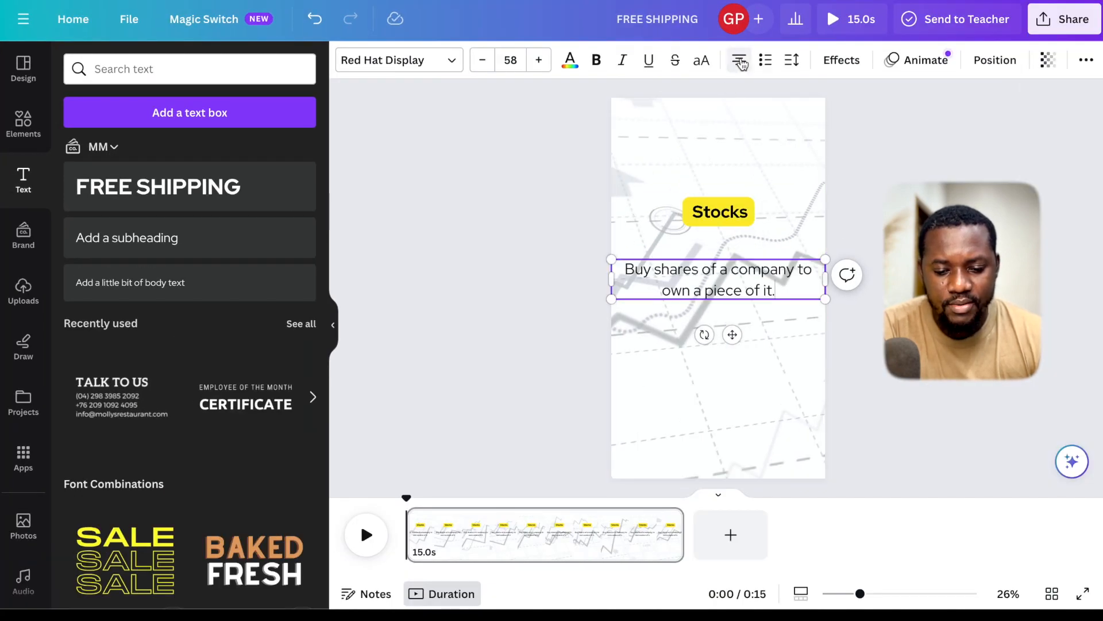
- Left-align the description text and scale its text box down to font size 45.1, centred under the heading
left_click(739, 60)
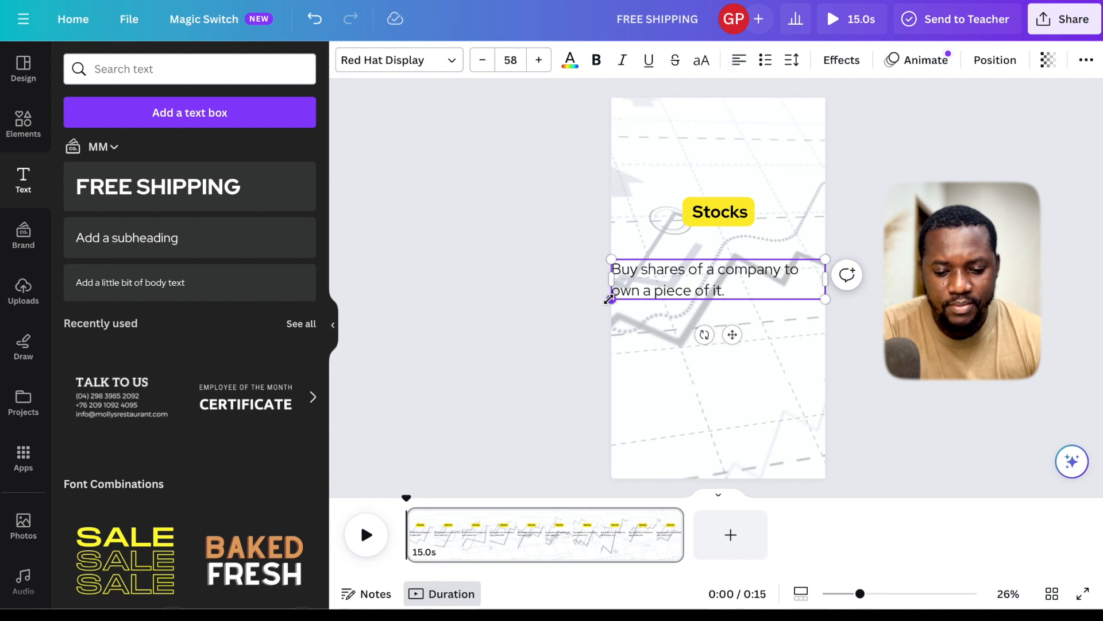
left_click_drag(609, 299, 656, 282)
left_click(579, 258)
left_click(679, 278)
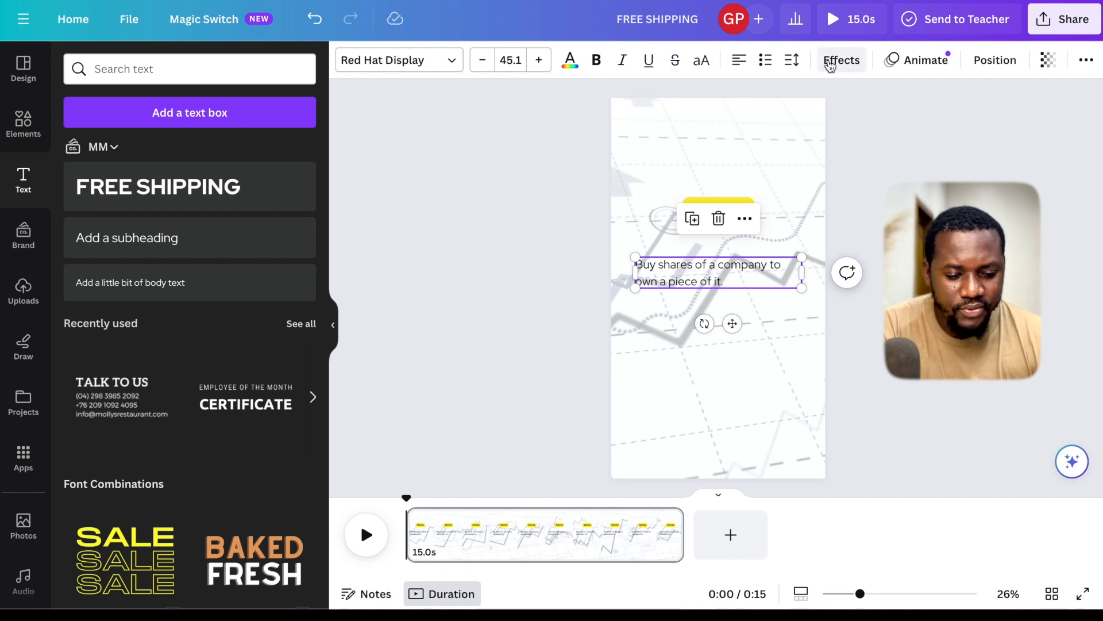
- Apply the Background text effect in yellow to the description text
left_click(830, 63)
left_click(200, 373)
scroll(118, 488, "down", 3)
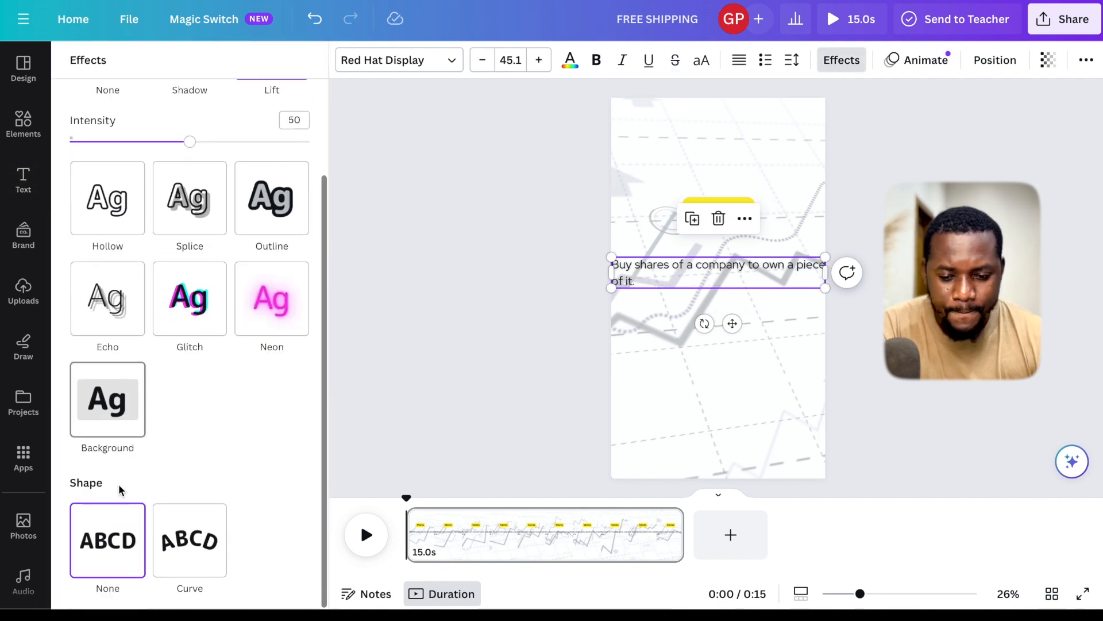
left_click(119, 415)
- Narrow the description's text box and centre it on the page, then move the "Stocks" heading slightly higher above it
left_click_drag(826, 273, 780, 272)
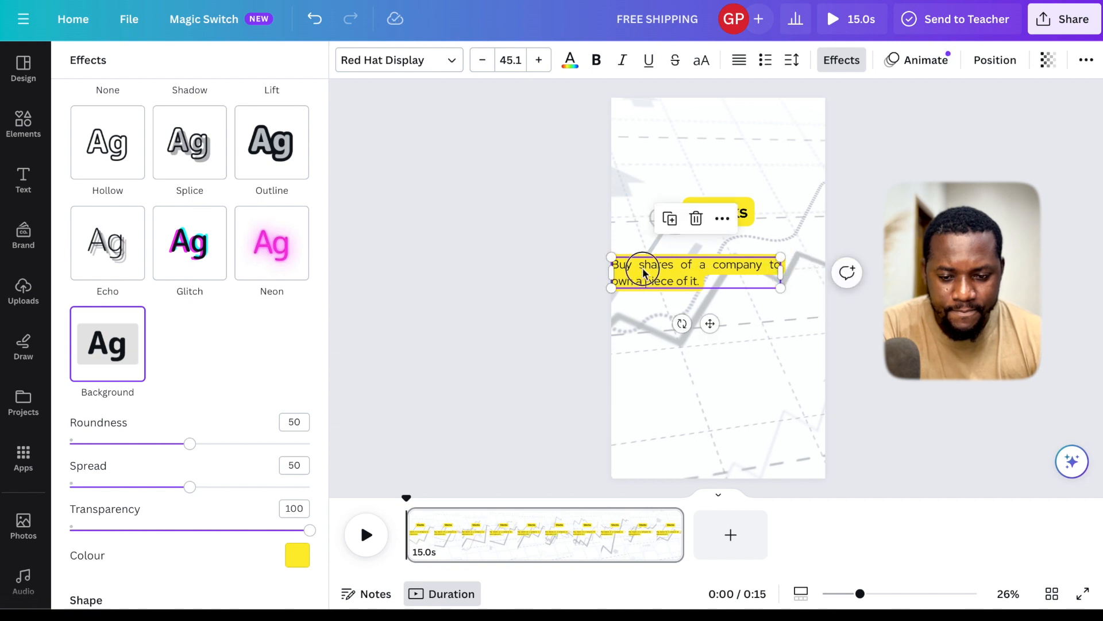
left_click_drag(644, 272, 661, 268)
left_click(719, 198)
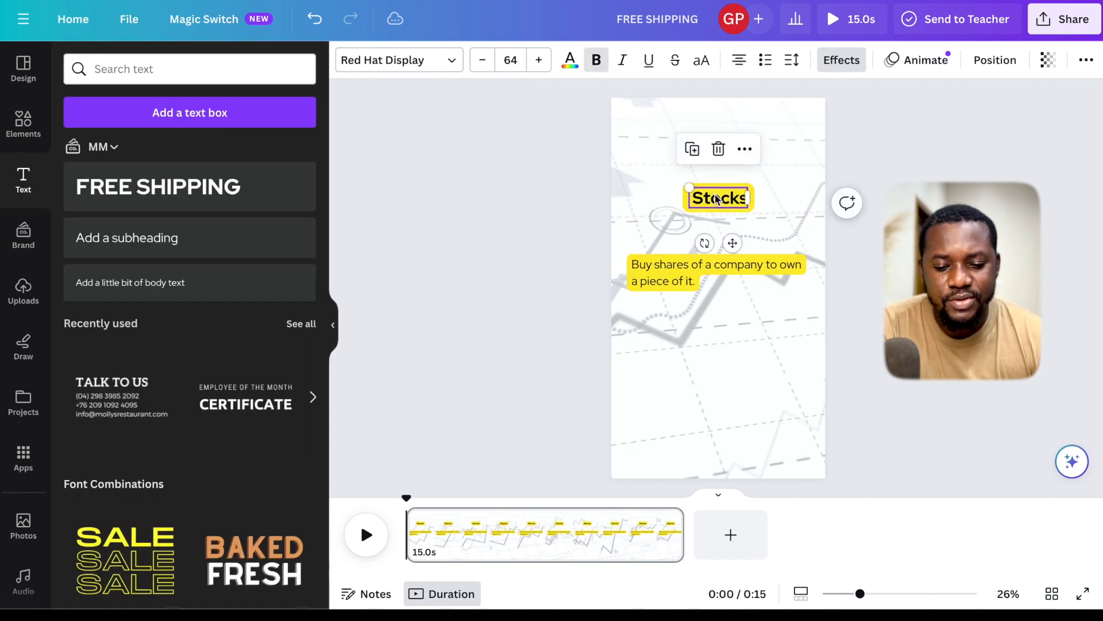
- Show the timing of the description text and trim its start so it appears about 2 seconds into the page
left_click(670, 273)
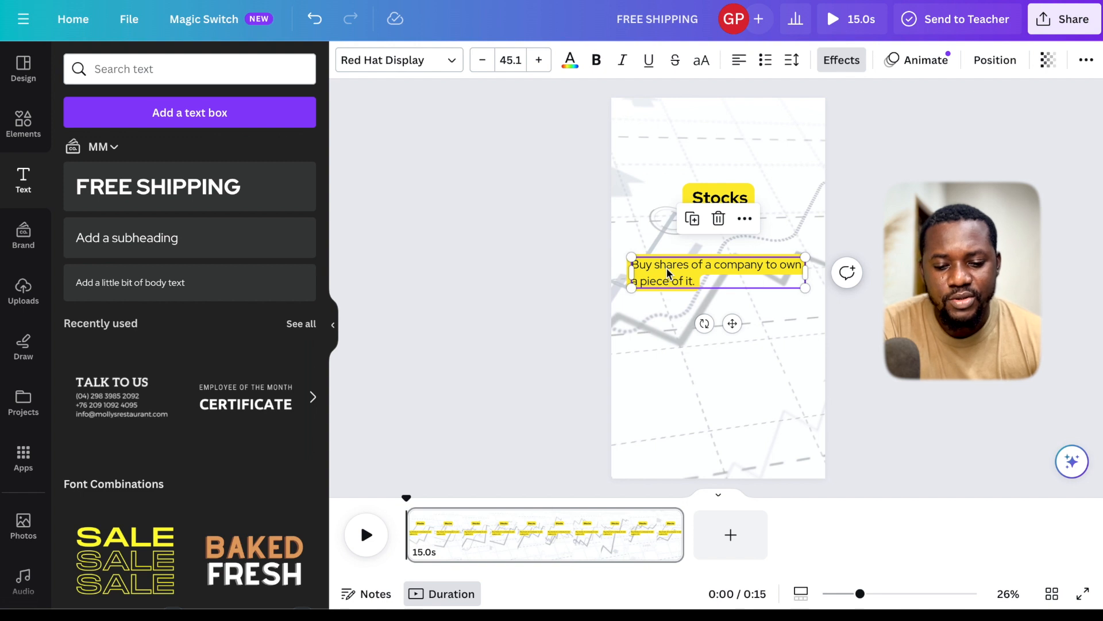
right_click(670, 273)
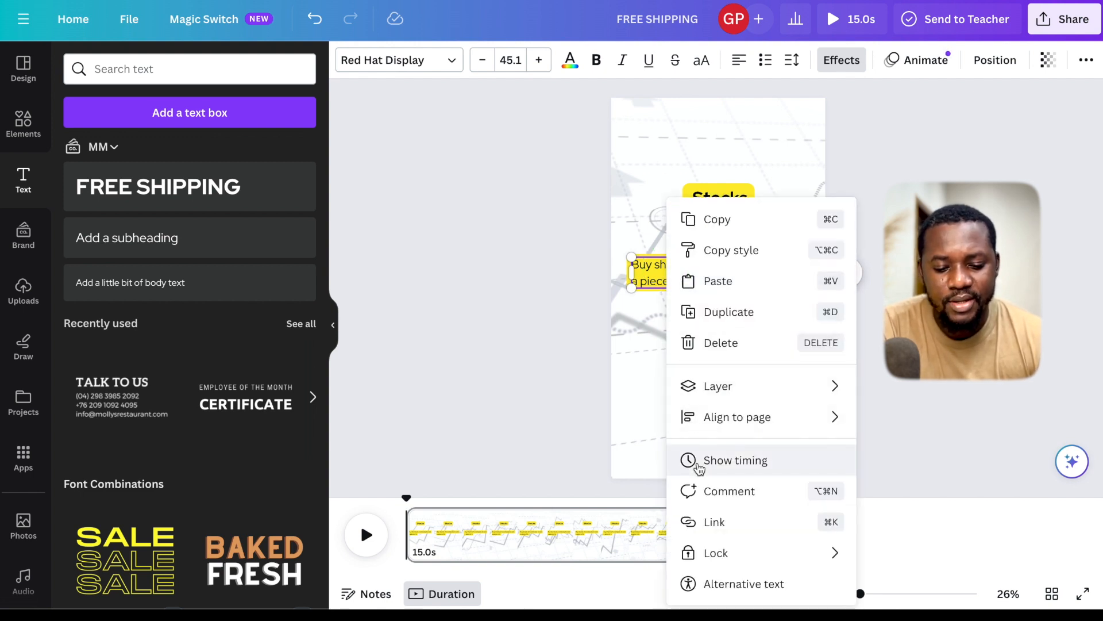
left_click(698, 464)
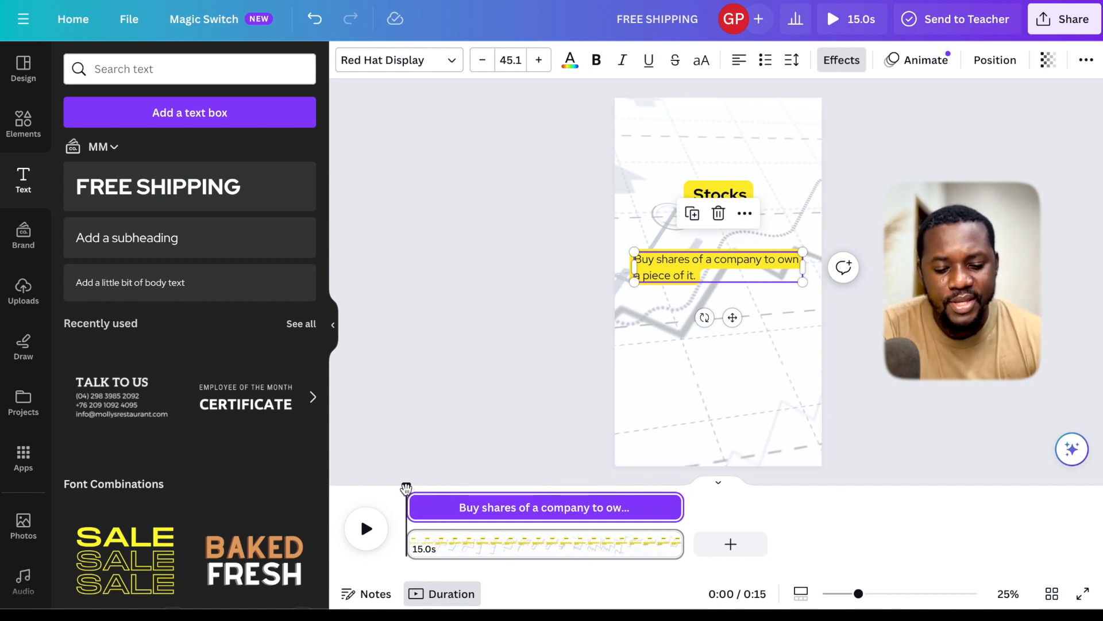
left_click_drag(406, 489, 457, 502)
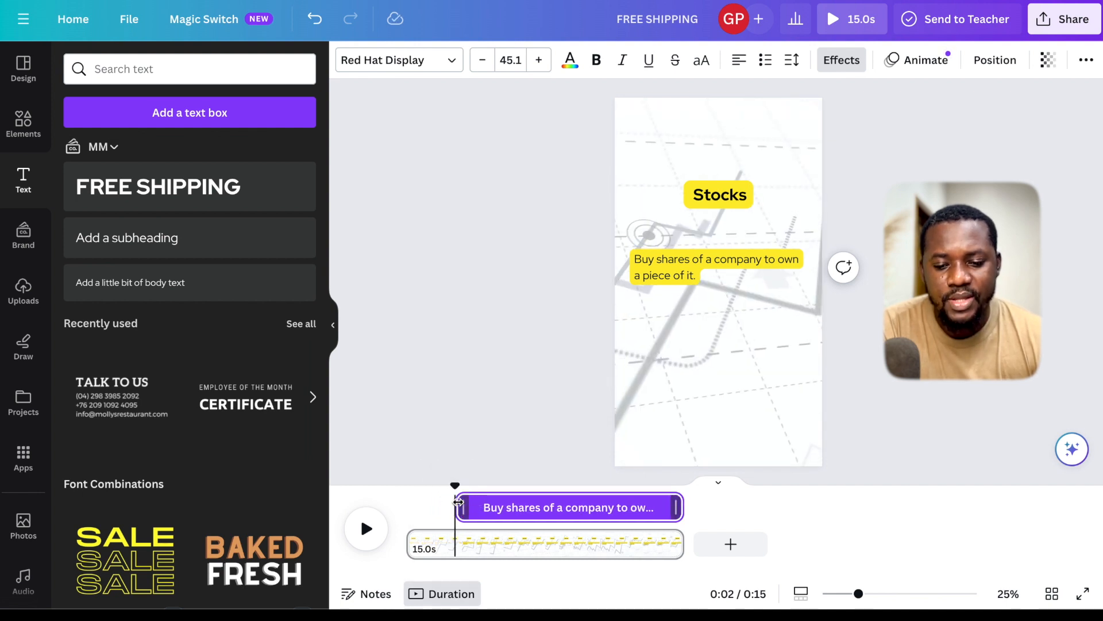
- Trim the "Stocks" heading's timing to end at about 2 seconds and shorten the page to 7.5 s
left_click(715, 197)
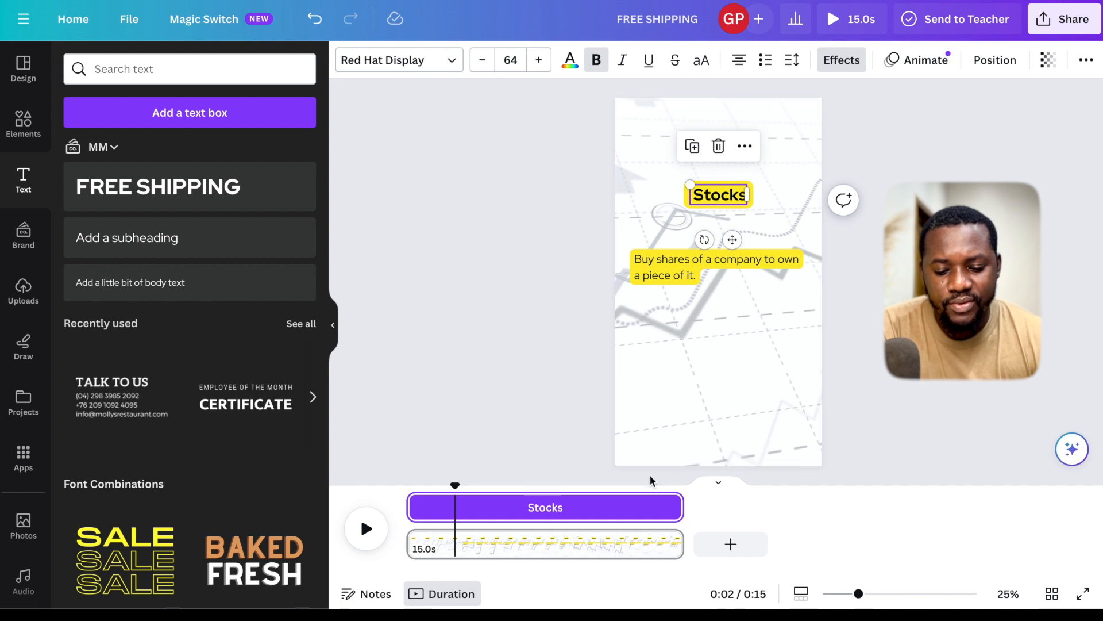
mouse_move(673, 507)
left_click_drag(660, 503, 450, 511)
left_click_drag(683, 543, 544, 544)
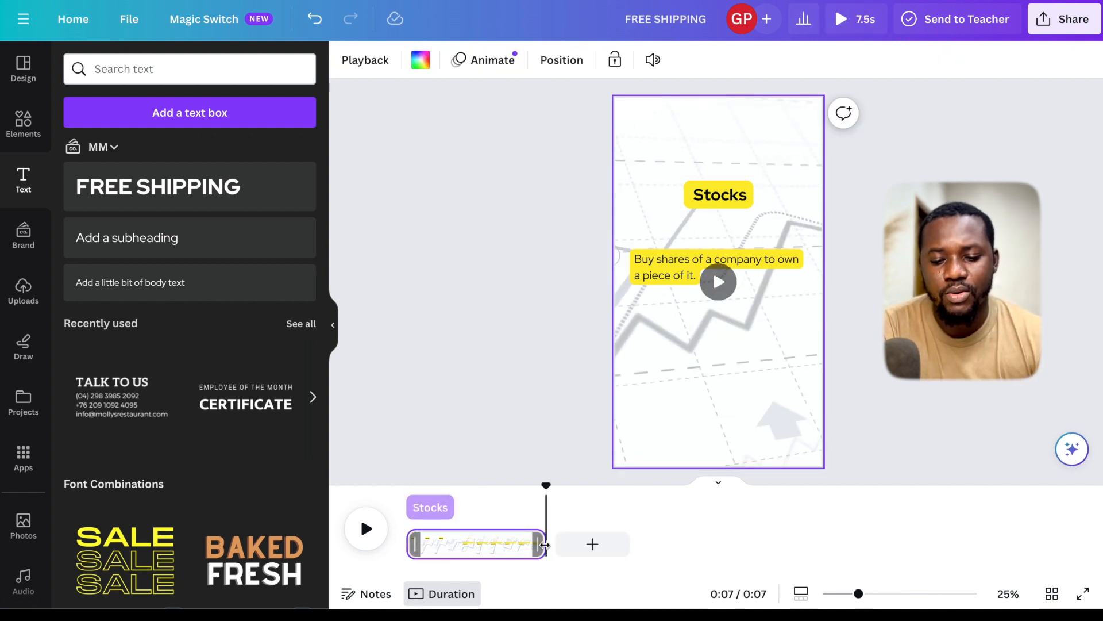
left_click(369, 477)
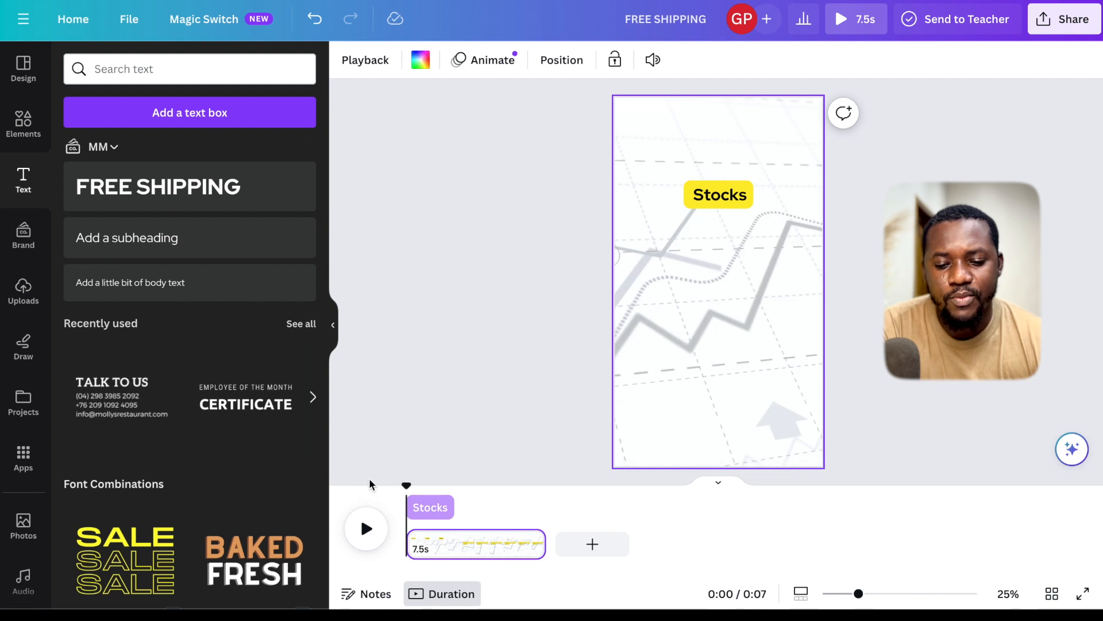
- Duplicate the "Stocks" heading, place the copy above it near the page's upper edge, and replace its text with "Investing terms you should know"
left_click(713, 199)
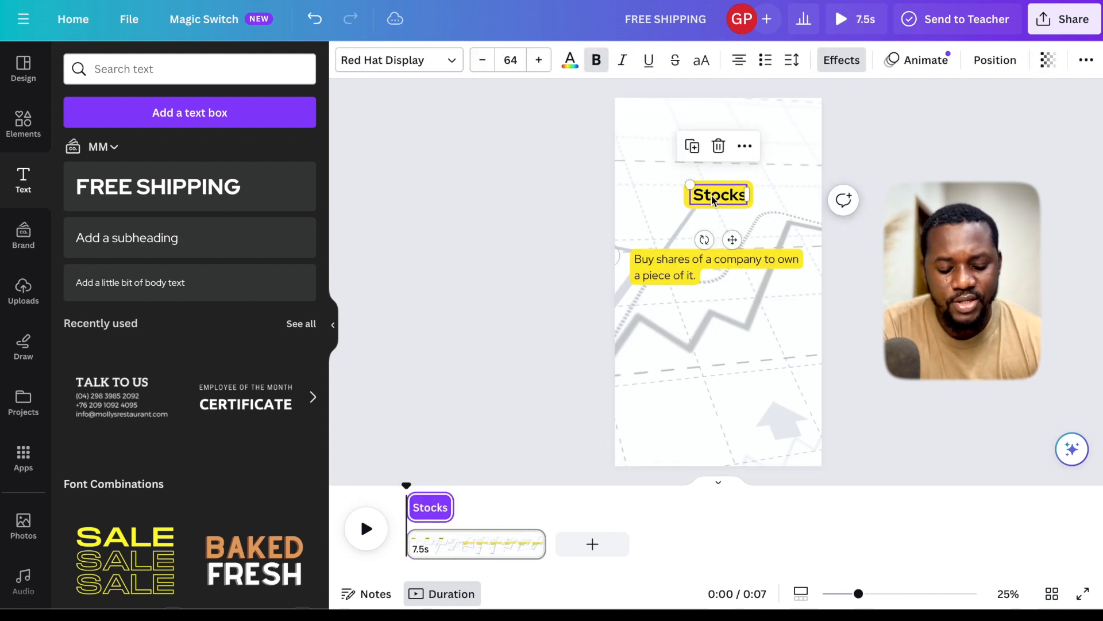
key("ctrl+z")
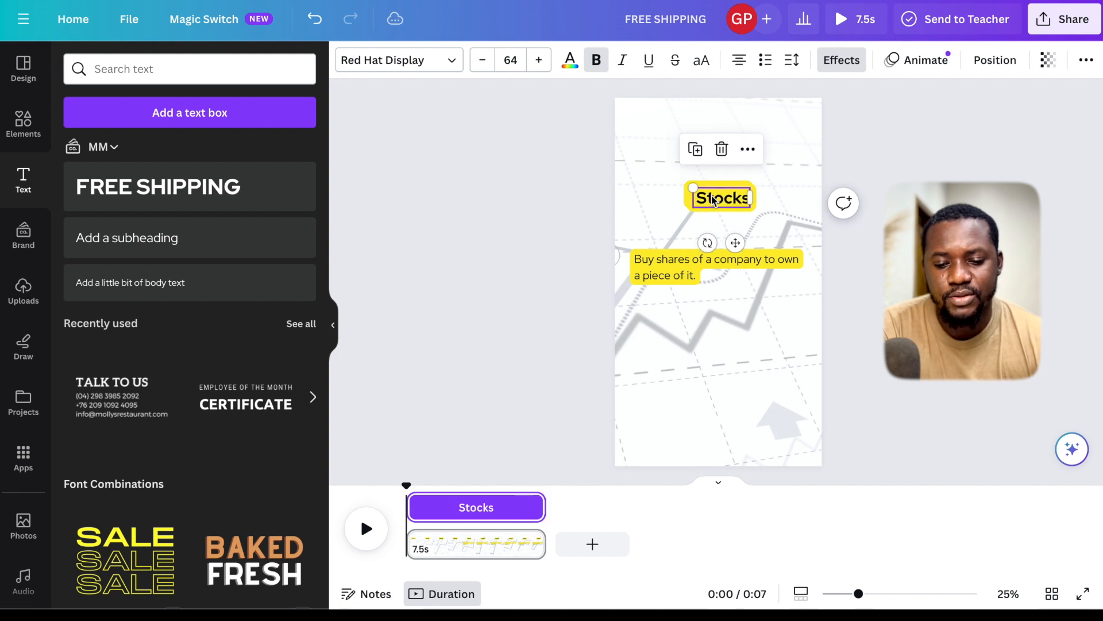
key("ctrl+z")
key("ctrl+a")
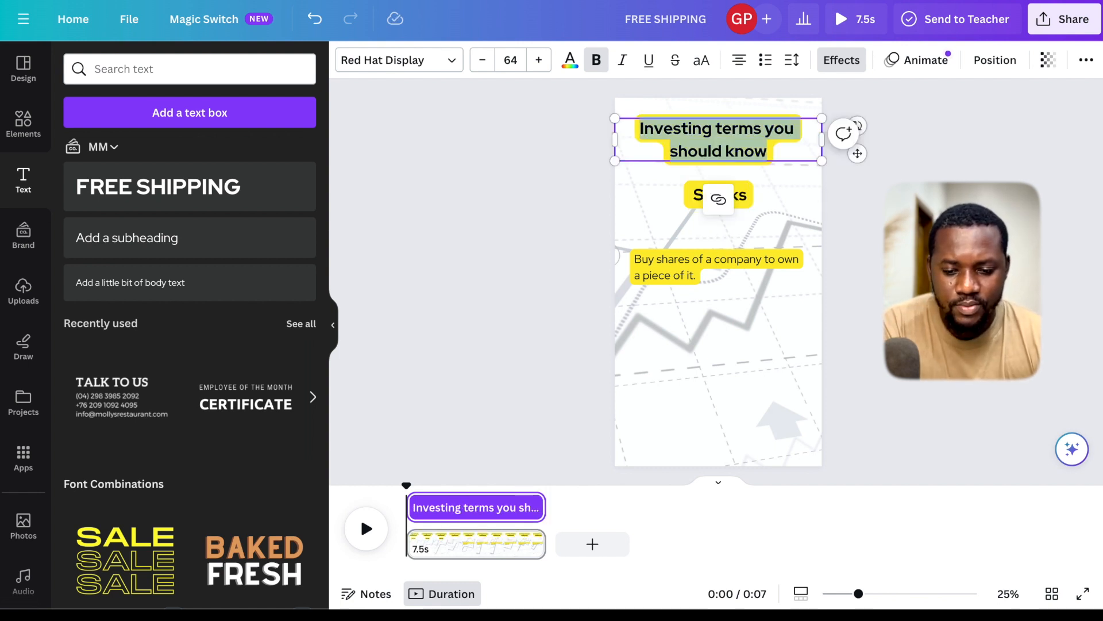
- Add the pointing-down emoji after "should know" on the second line of the title
left_click(768, 157)
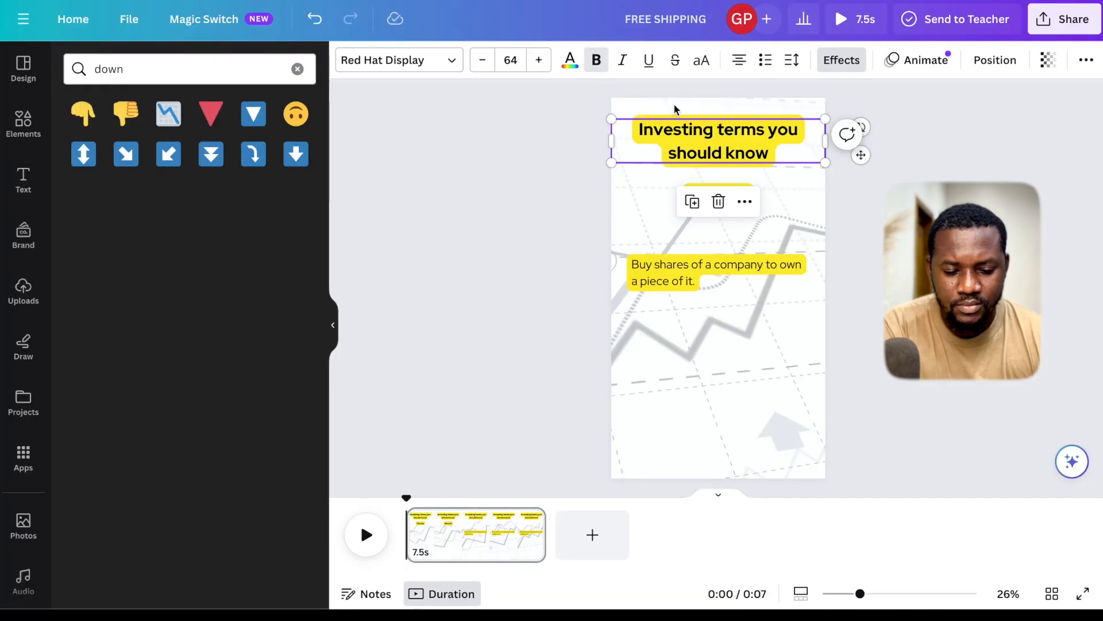
double_click(767, 149)
left_click(768, 149)
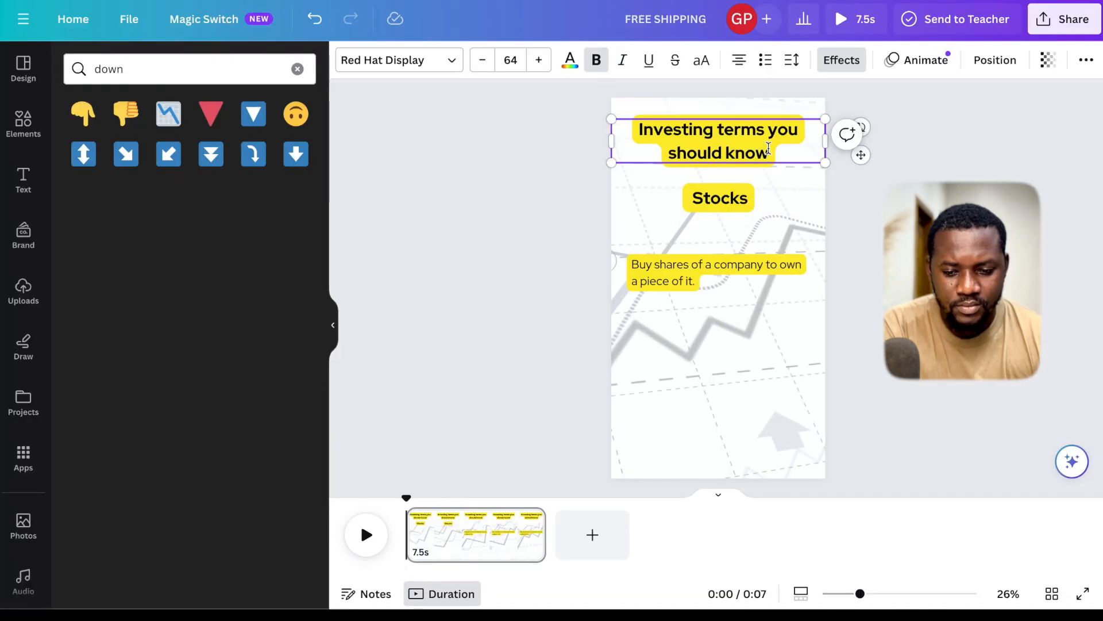
type("👇")
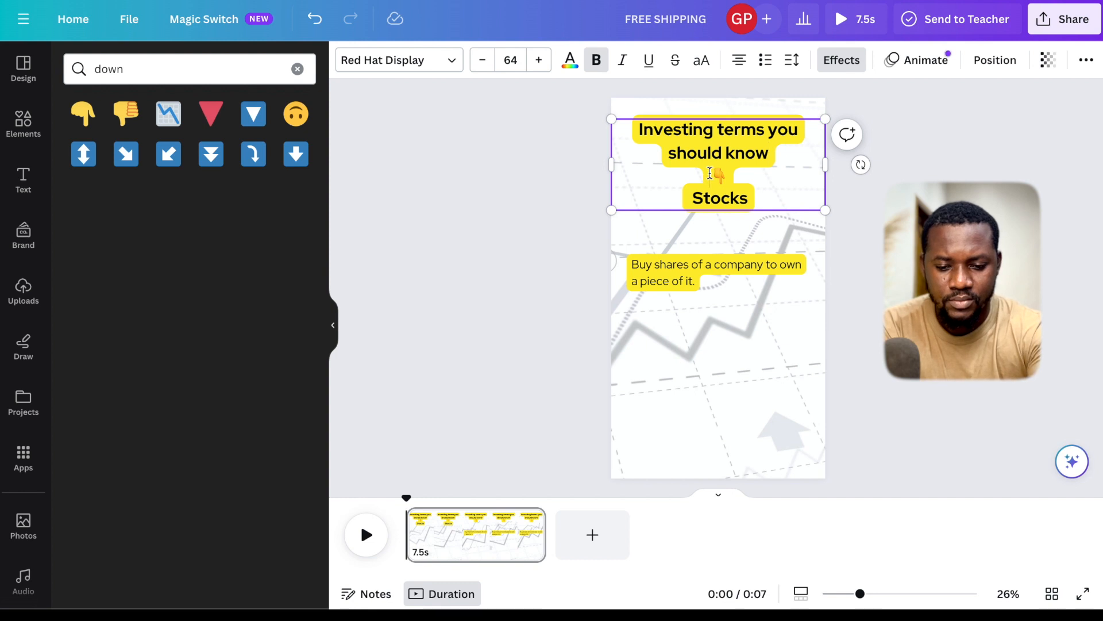
key("BackSpace")
- Try the Echo text effect on the title in place of its yellow background
left_click(842, 60)
left_click(190, 242)
left_click(108, 268)
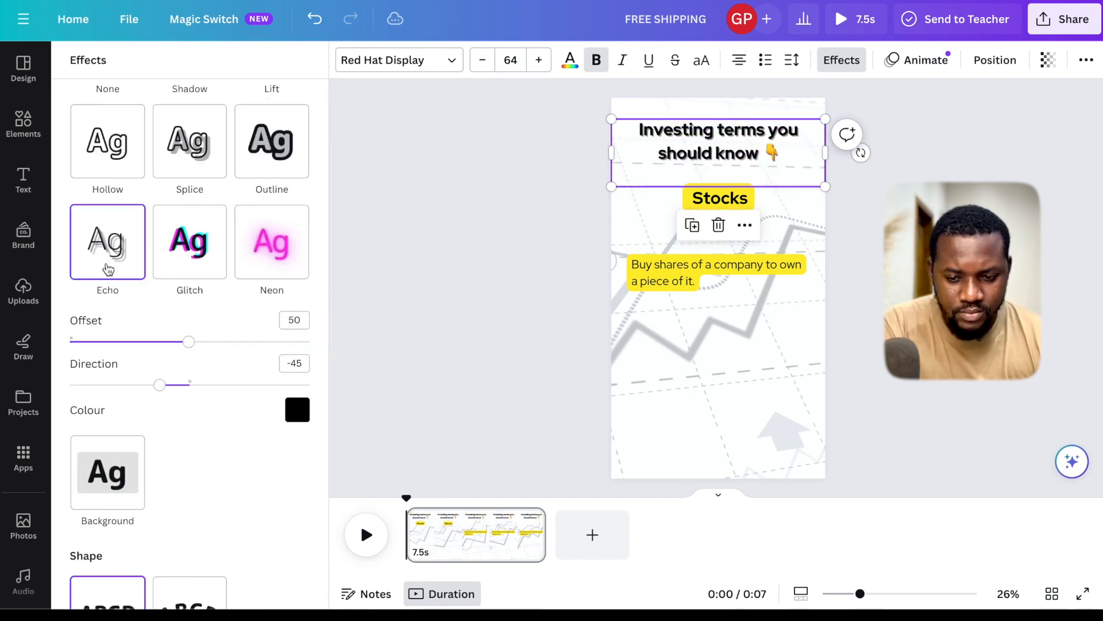
- Move the "Stocks" heading slightly lower and extend its timing to the end of the page
left_click_drag(714, 198, 715, 208)
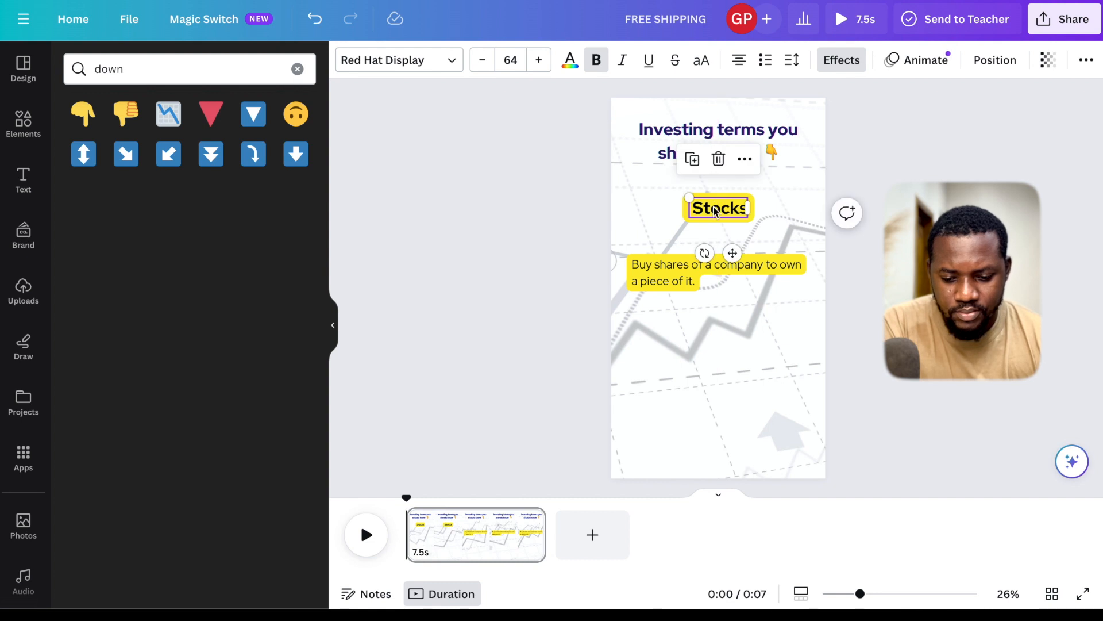
right_click(714, 210)
left_click(736, 460)
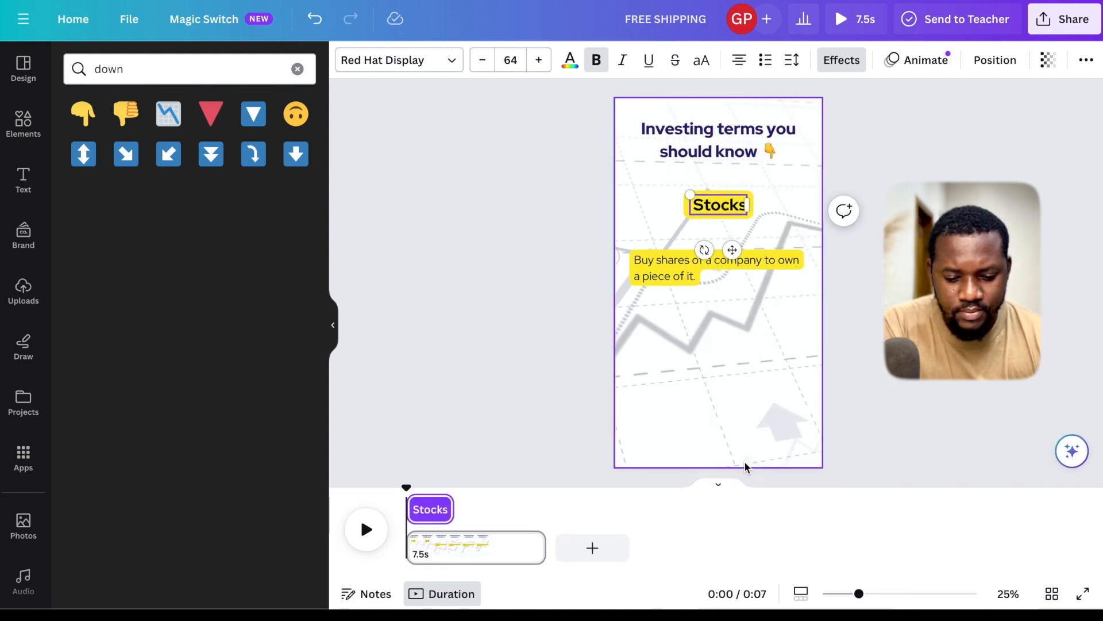
left_click(450, 506)
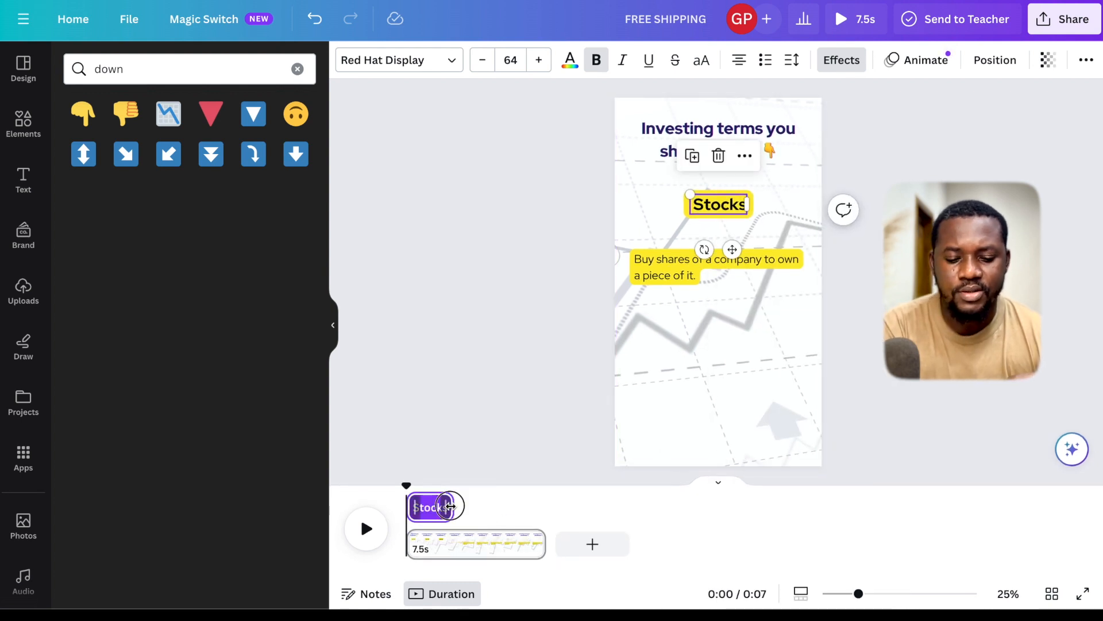
left_click_drag(450, 506, 391, 507)
left_click(367, 543)
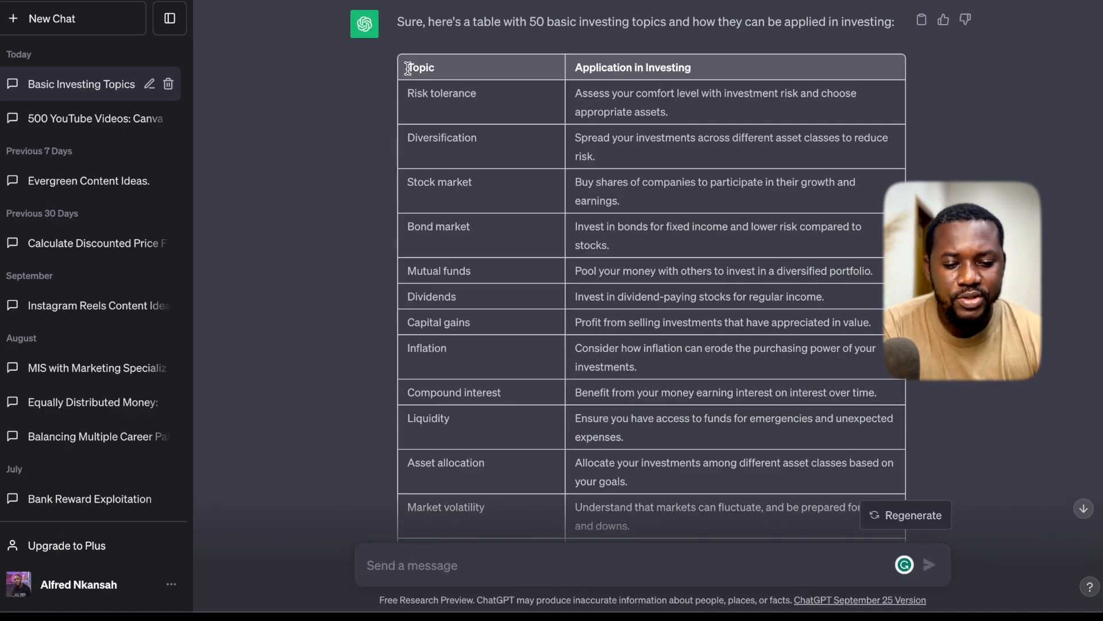
left_click_drag(408, 67, 815, 586)
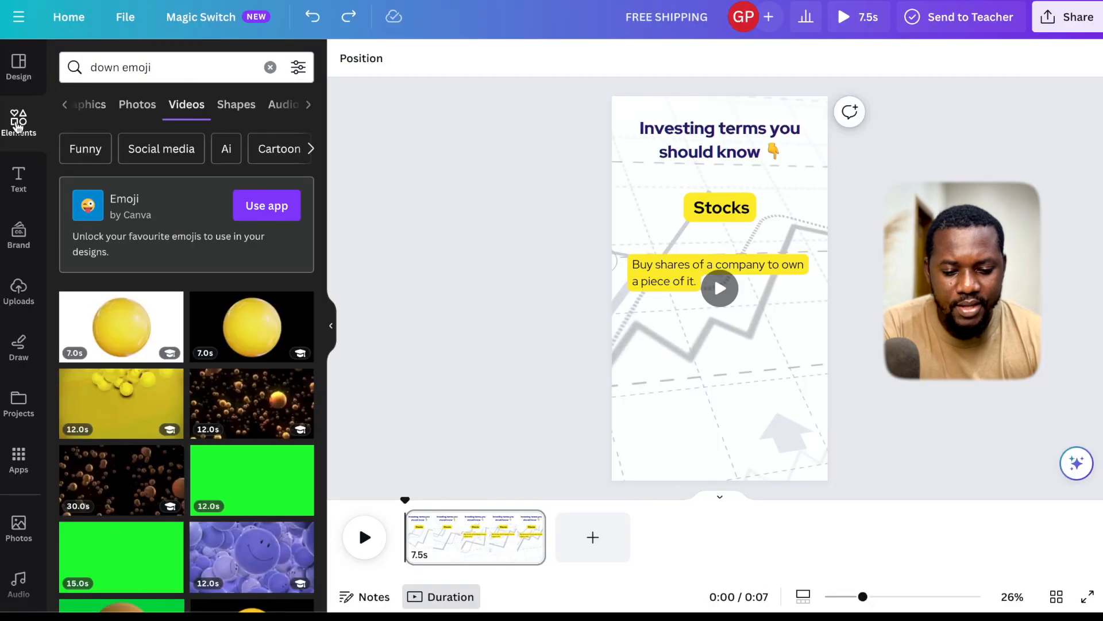
- Clear the element search, find the Bulk create app by searching the apps for "bulk", and open it
left_click(270, 68)
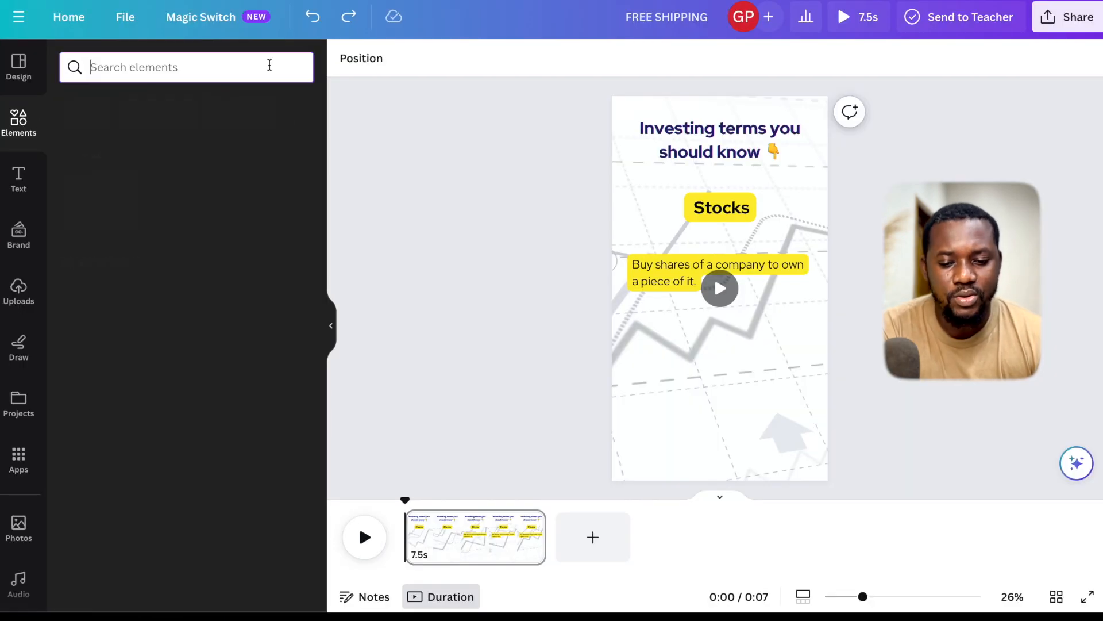
left_click(16, 467)
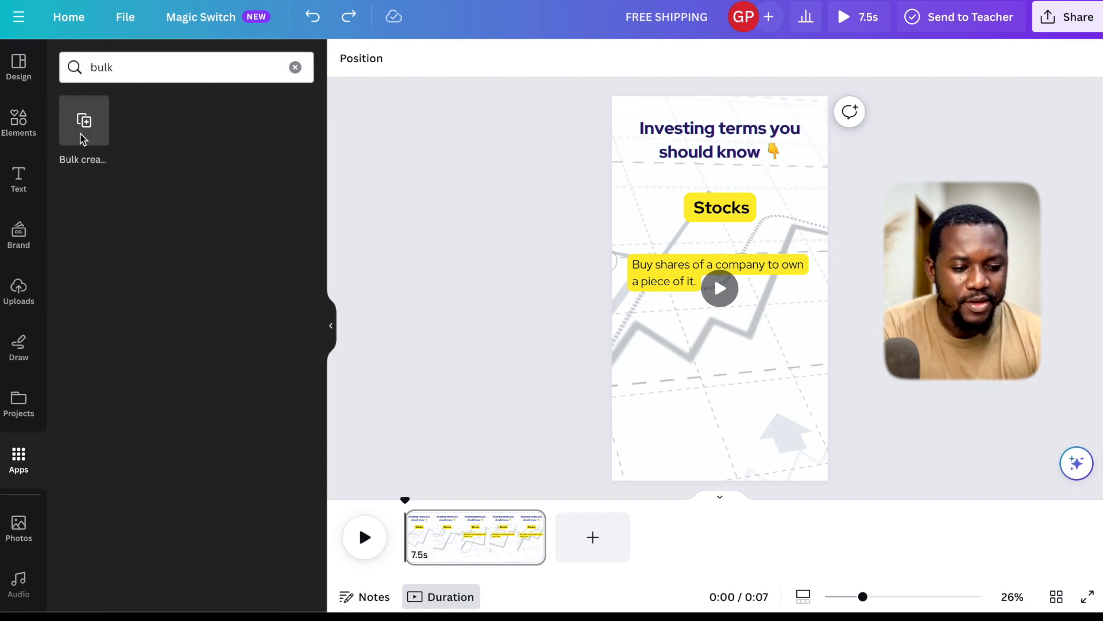
left_click(91, 130)
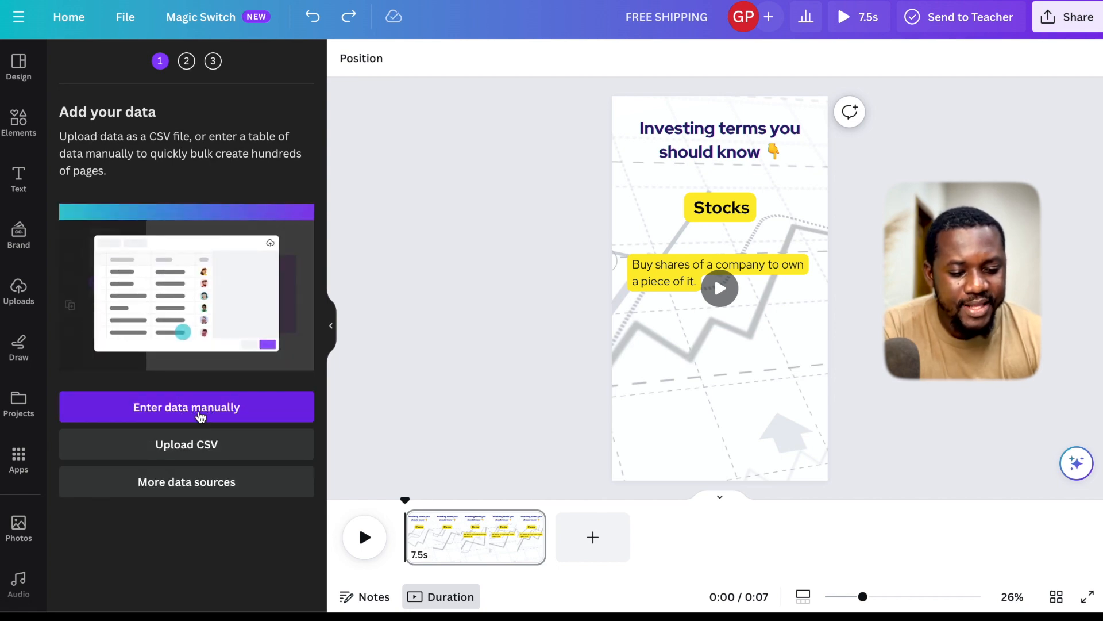
- Start entering the bulk-create data manually and clear the sample table
left_click(199, 413)
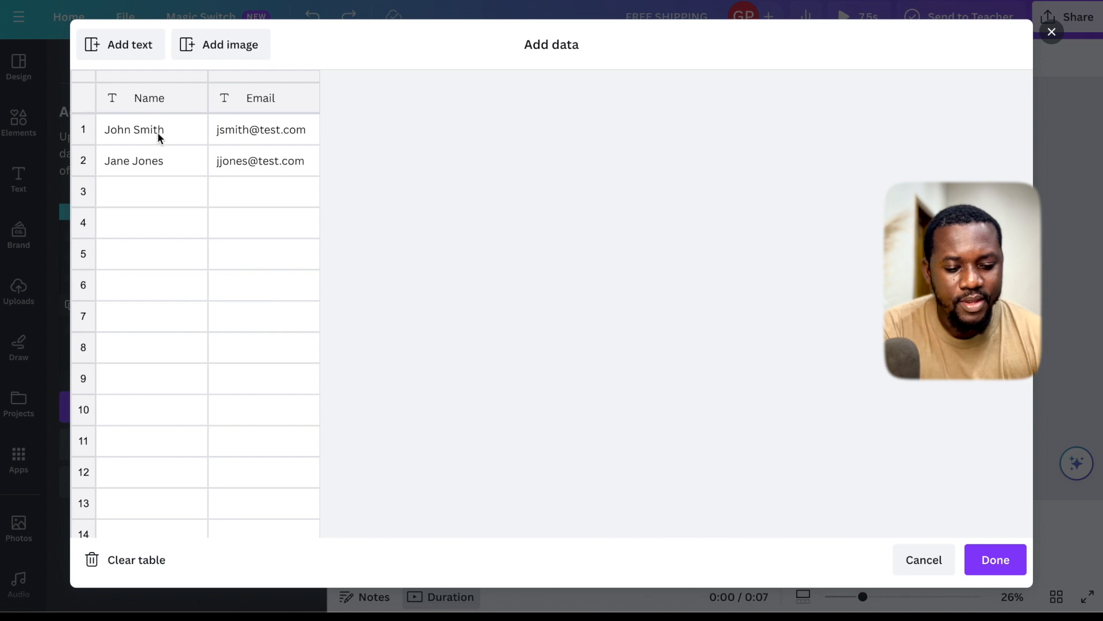
left_click(146, 101)
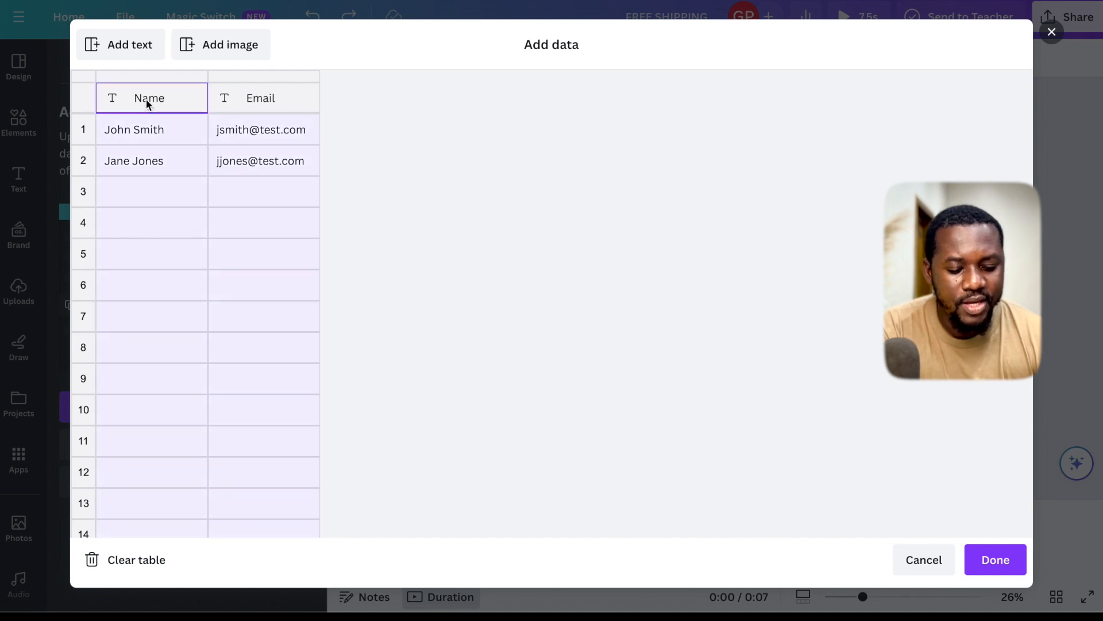
left_click(136, 560)
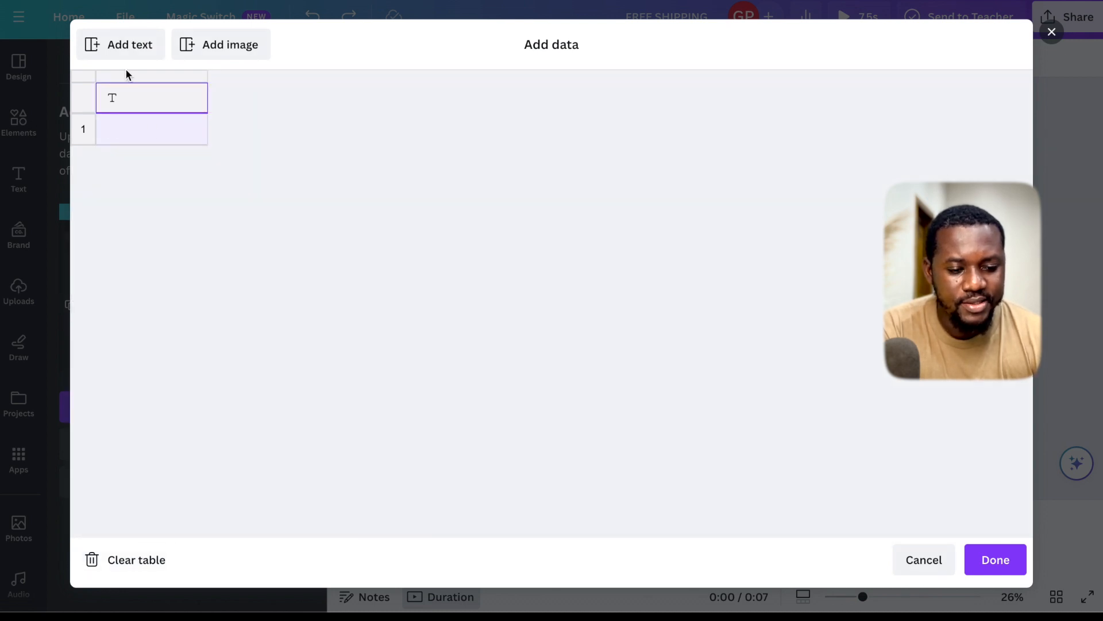
- Paste the copied table with the Topic and Application in Investing columns, starting at the header cell, and save the data
left_click(125, 98)
left_click(138, 127)
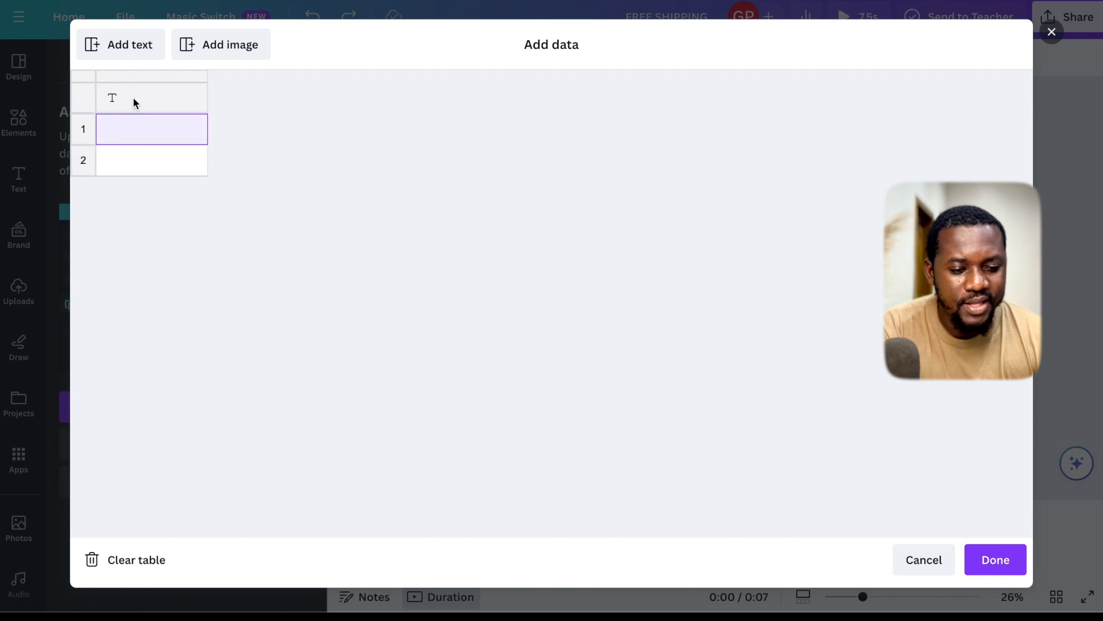
left_click(133, 103)
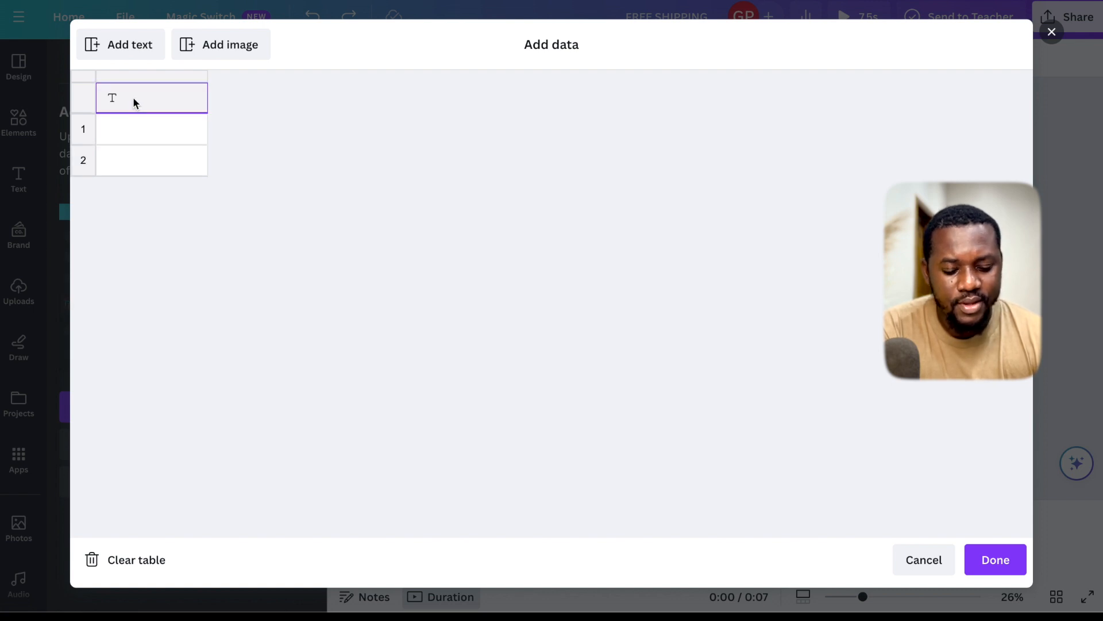
key("ctrl+v")
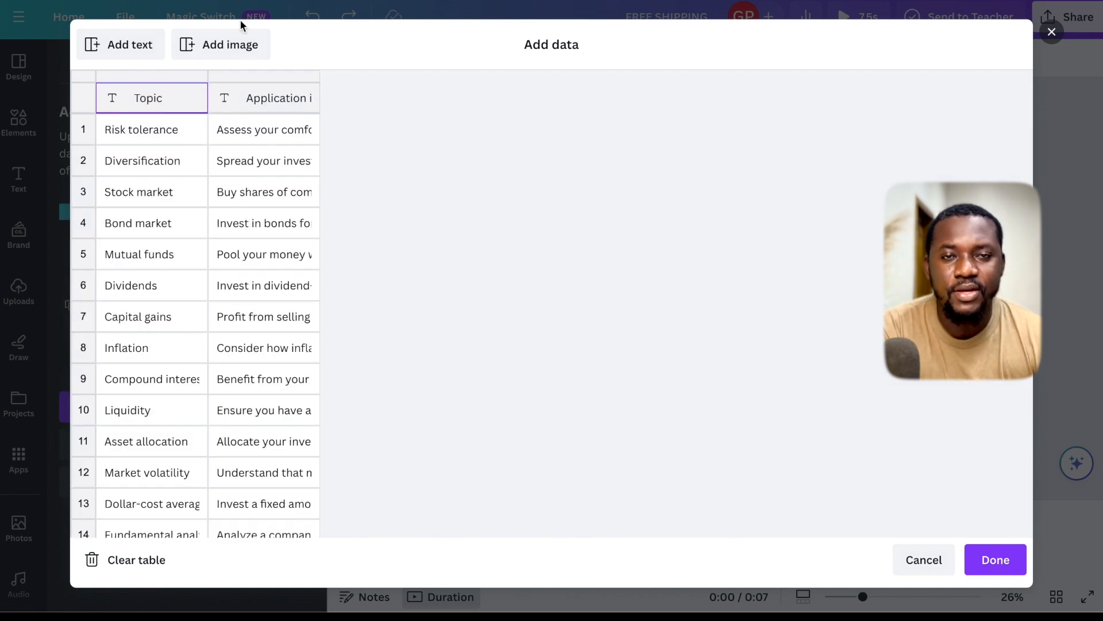
left_click(998, 561)
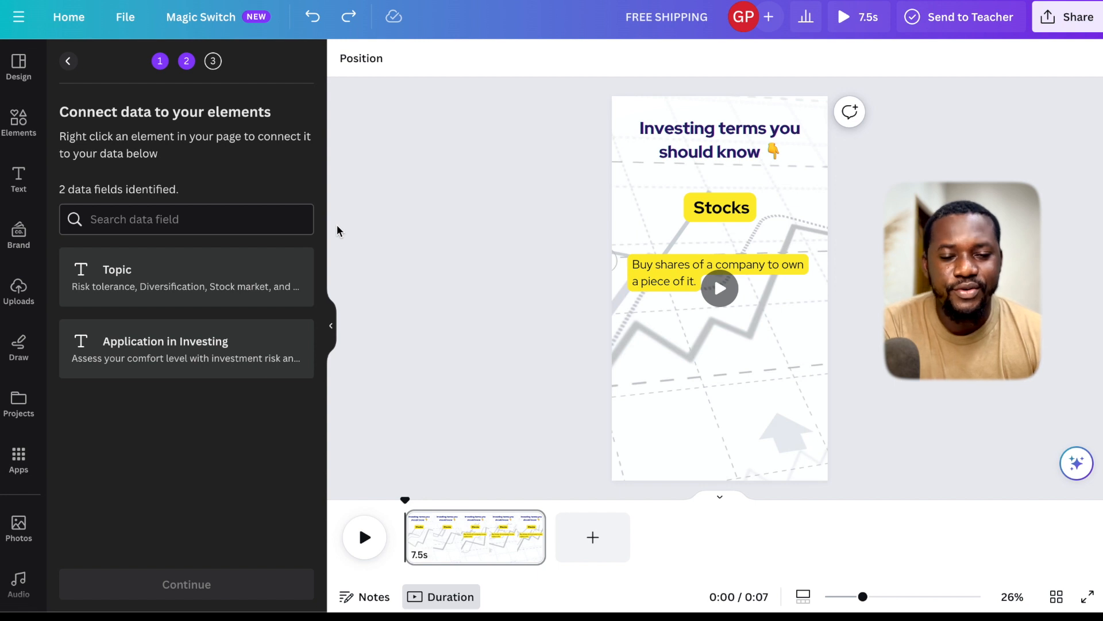
- Connect the "Stocks" heading to the Topic data field
left_click(712, 213)
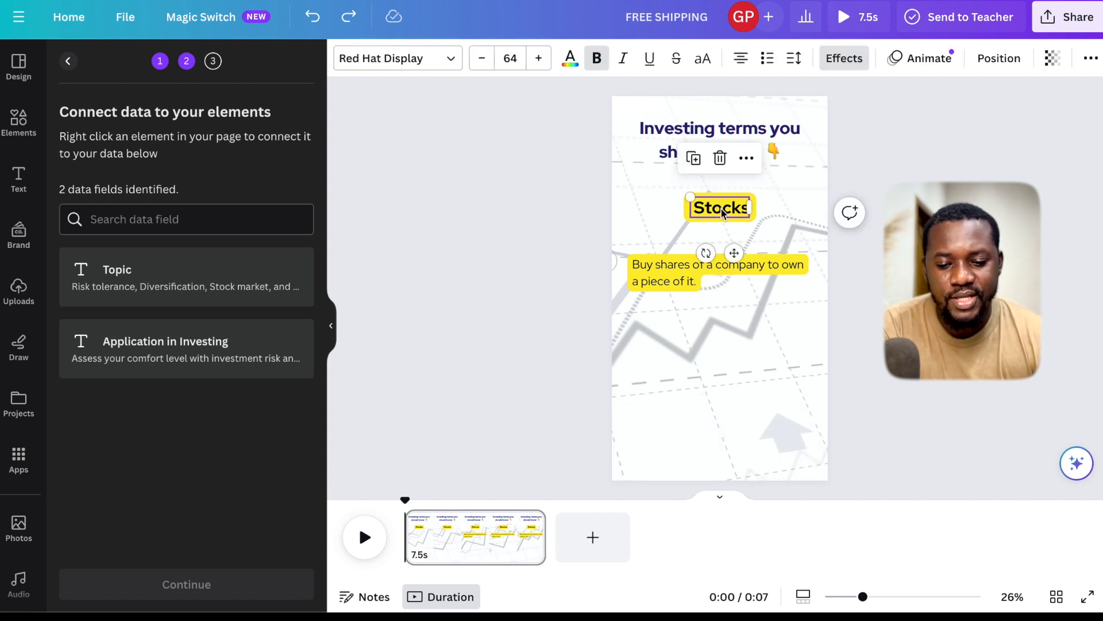
right_click(722, 214)
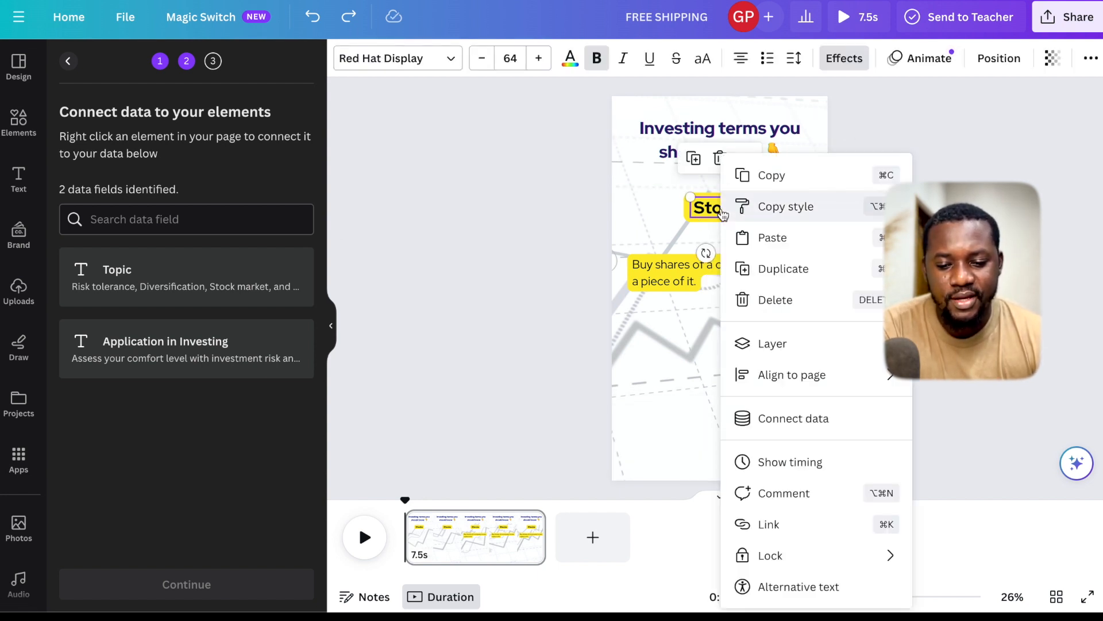
left_click(803, 432)
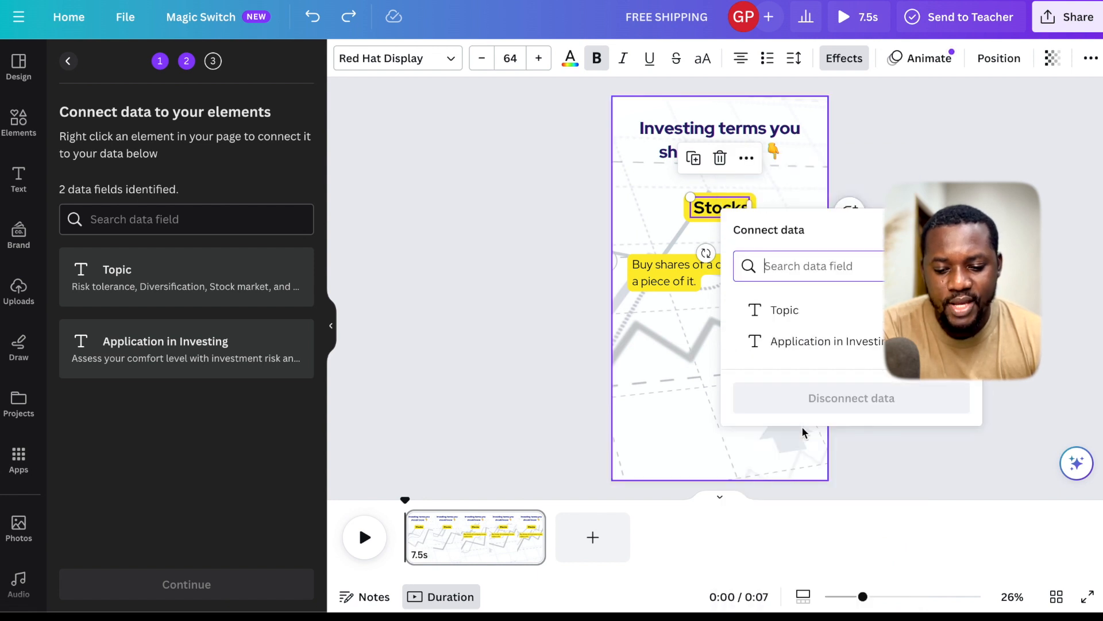
left_click(781, 313)
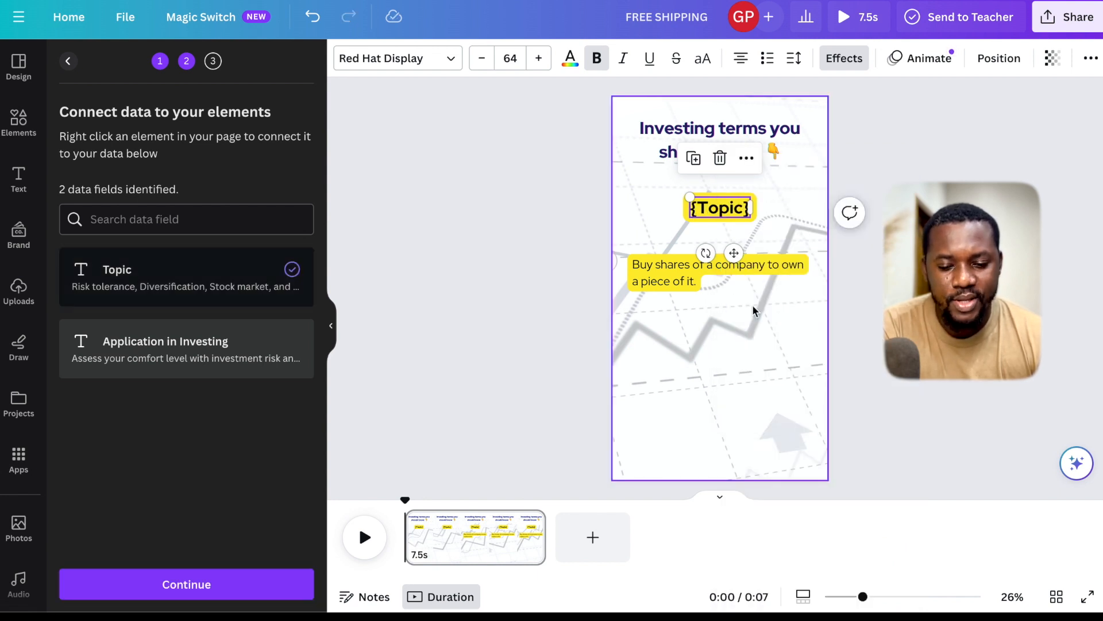
- Connect the "Buy shares of a company" description text to the Application in Investing data field
left_click(658, 278)
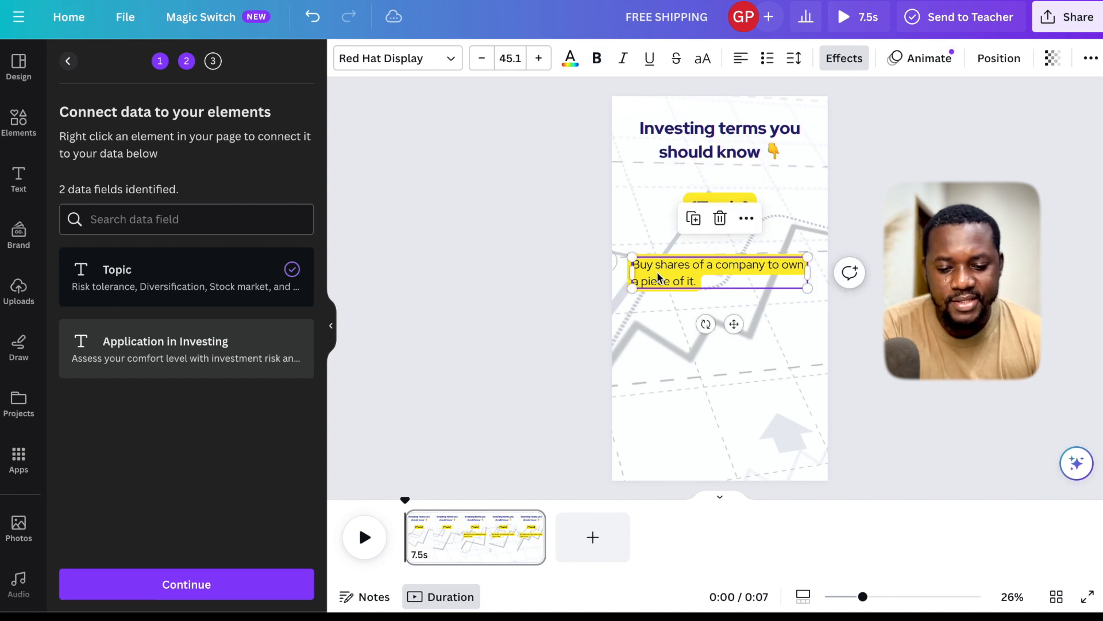
right_click(658, 277)
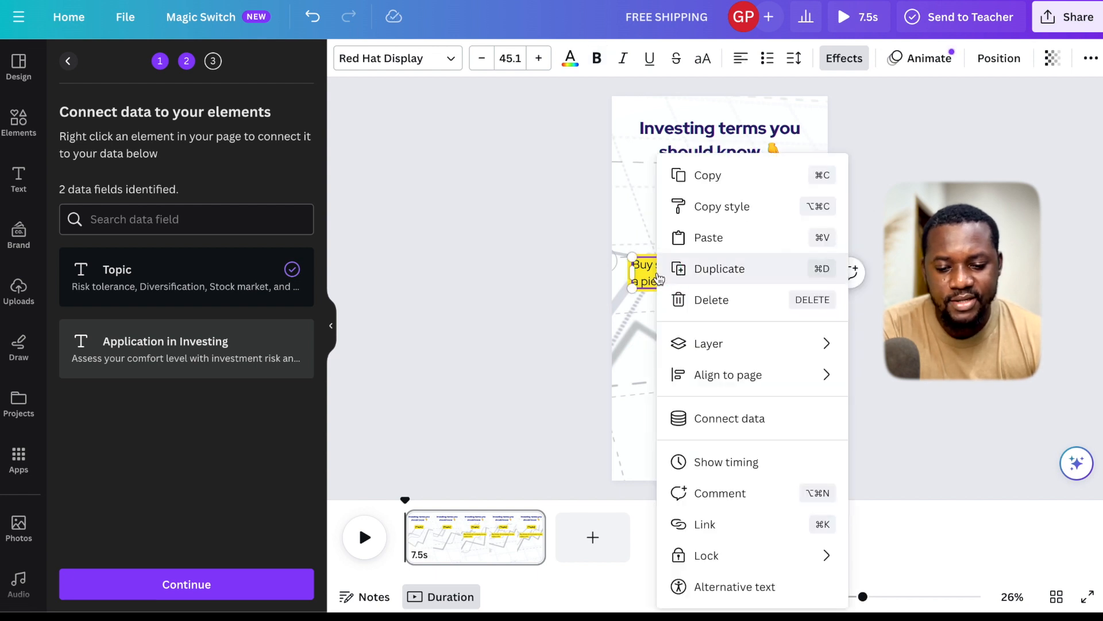
left_click(712, 420)
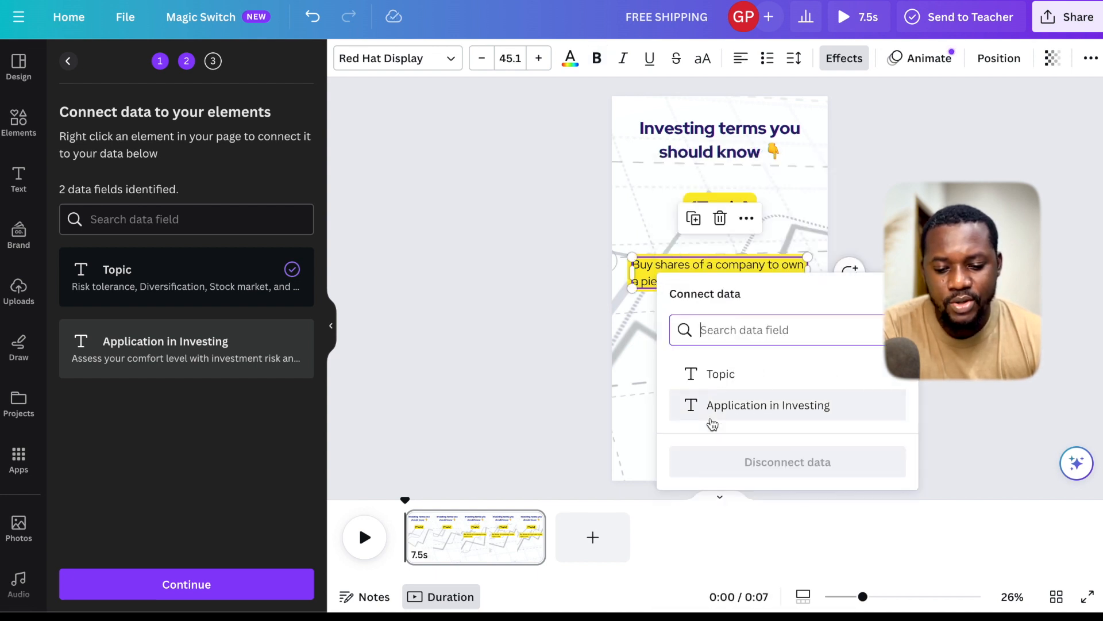
left_click(740, 406)
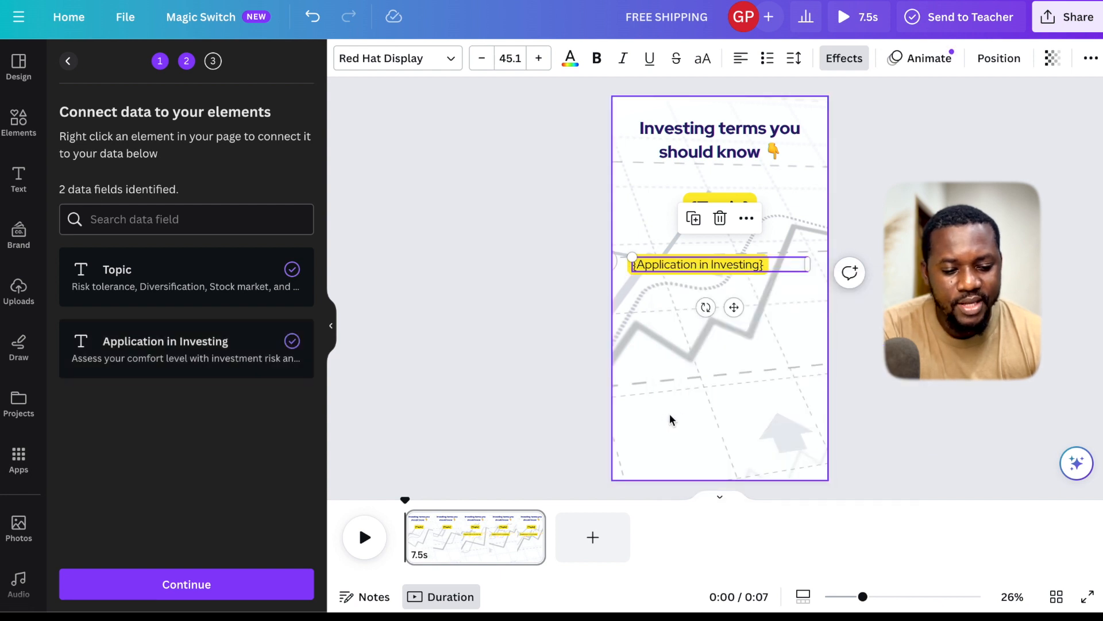
- Continue to applying the data, review the list of rows with all of them selected, and generate the 50 pages
left_click(231, 589)
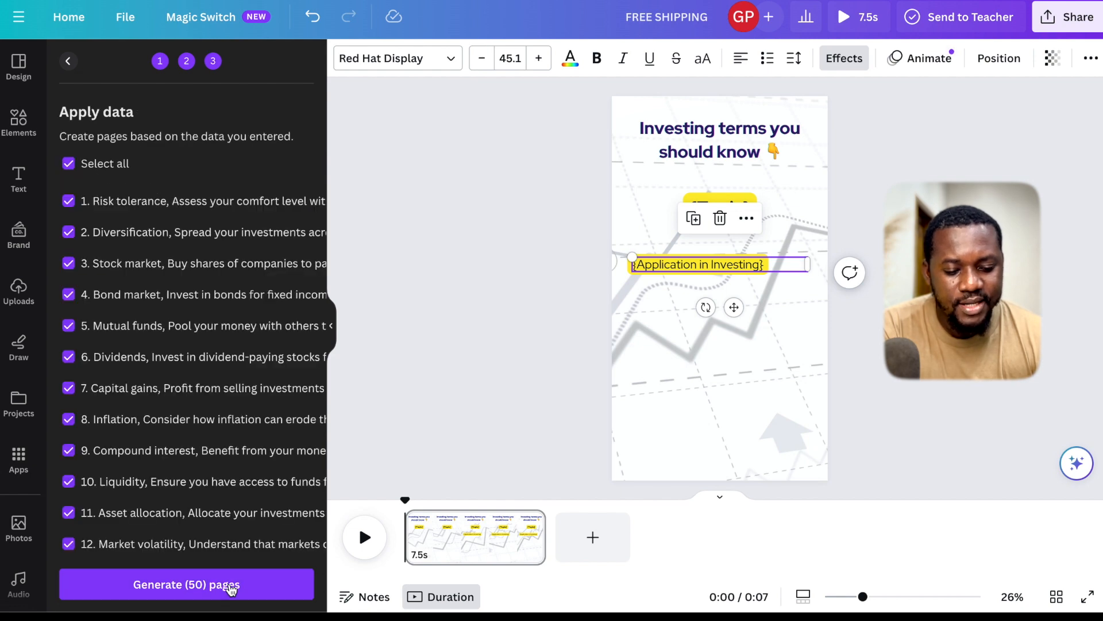
scroll(230, 547, "down", 6)
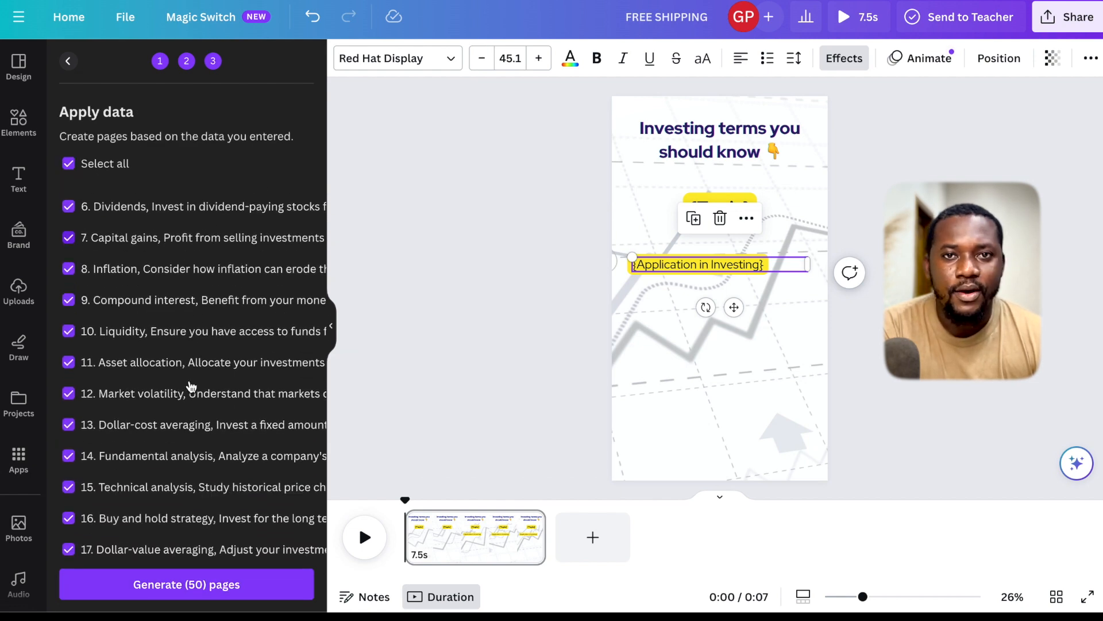
scroll(190, 386, "up", 6)
scroll(190, 386, "down", 20)
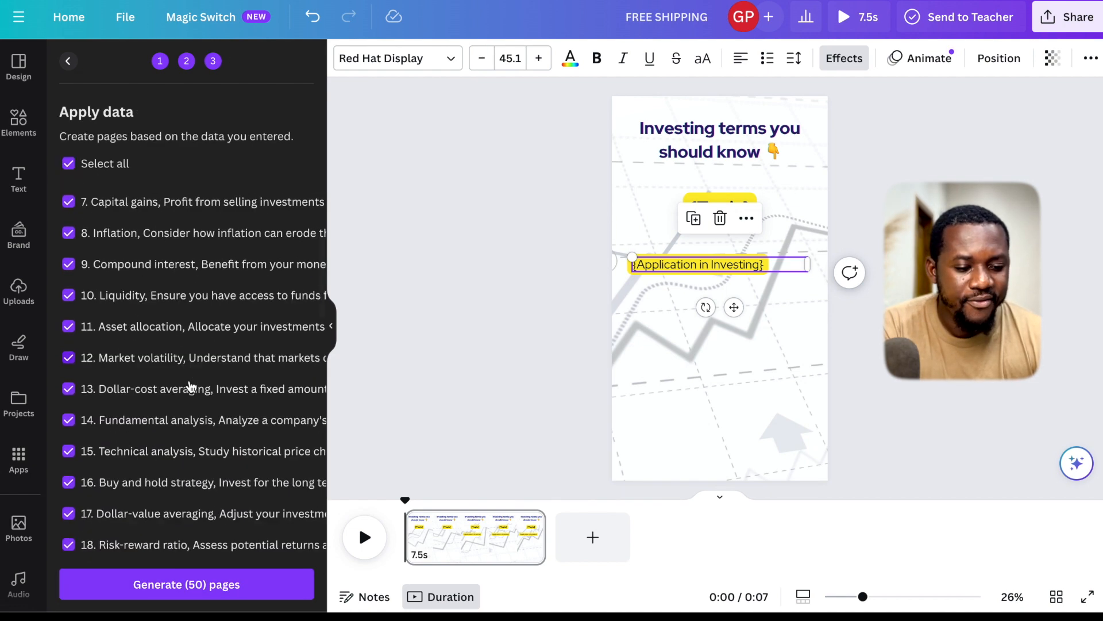
scroll(190, 386, "up", 20)
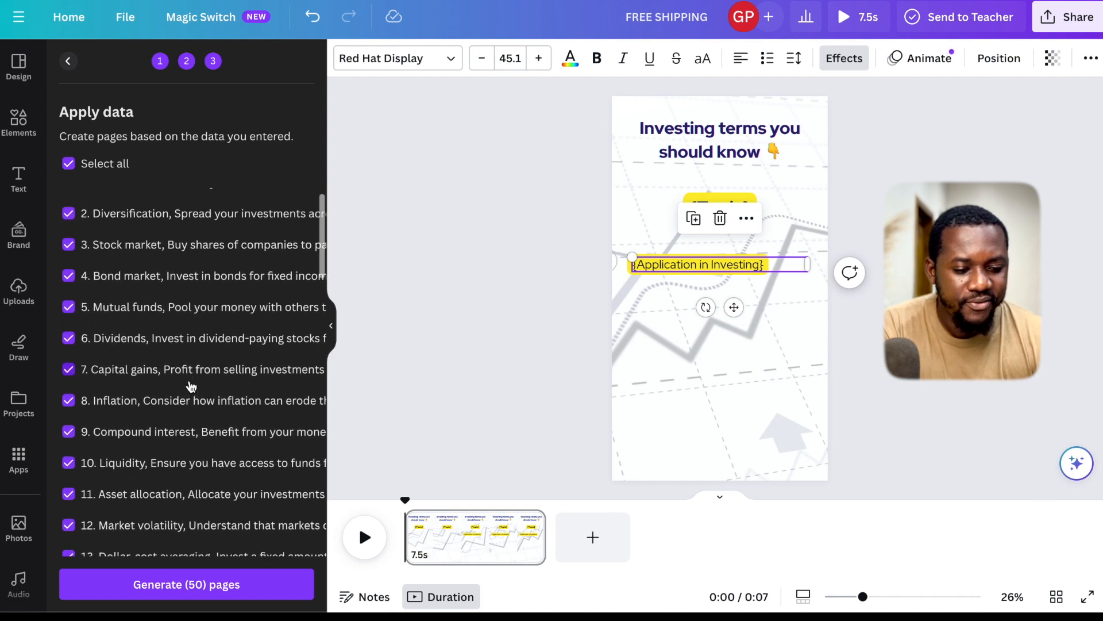
scroll(190, 387, "down", 20)
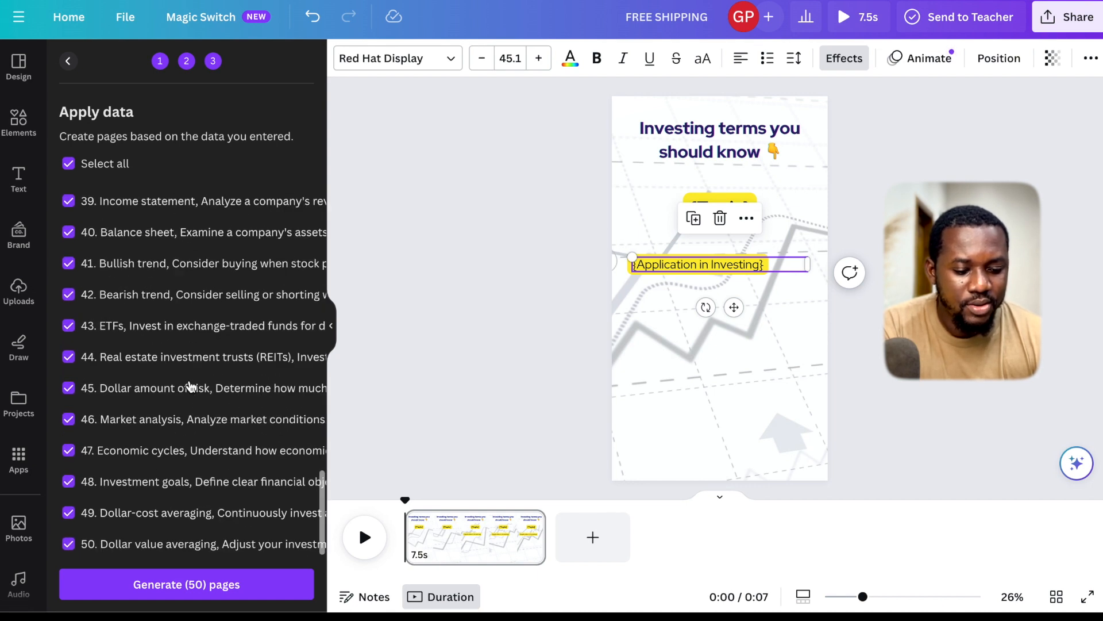
left_click(200, 585)
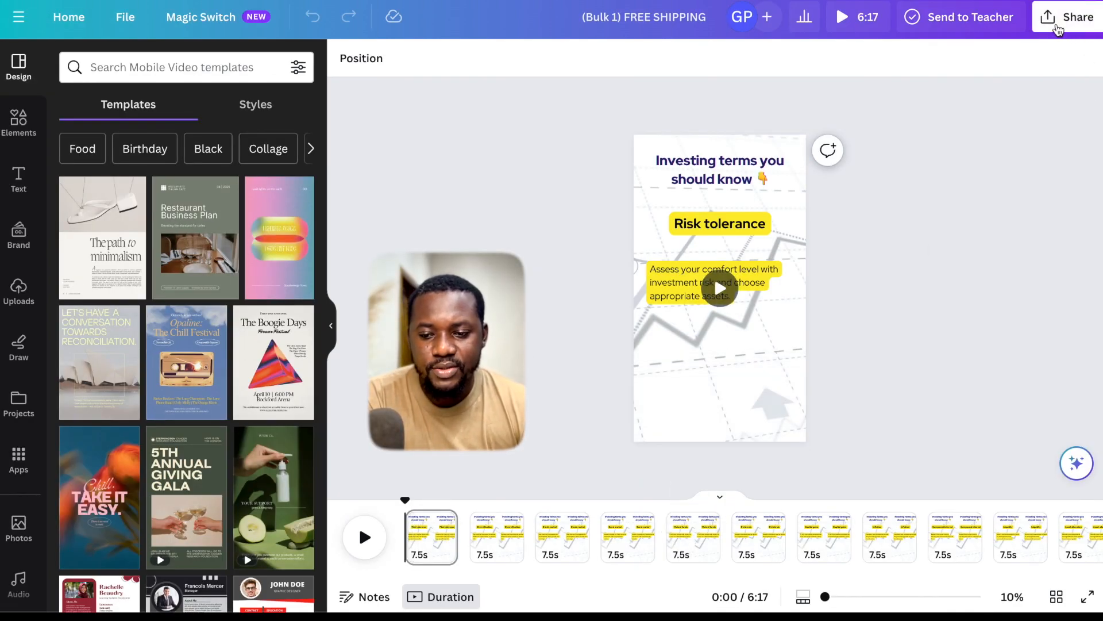
- Download all 50 pages of the bulk design as MP4 videos, with each page as a separate file
left_click(1059, 28)
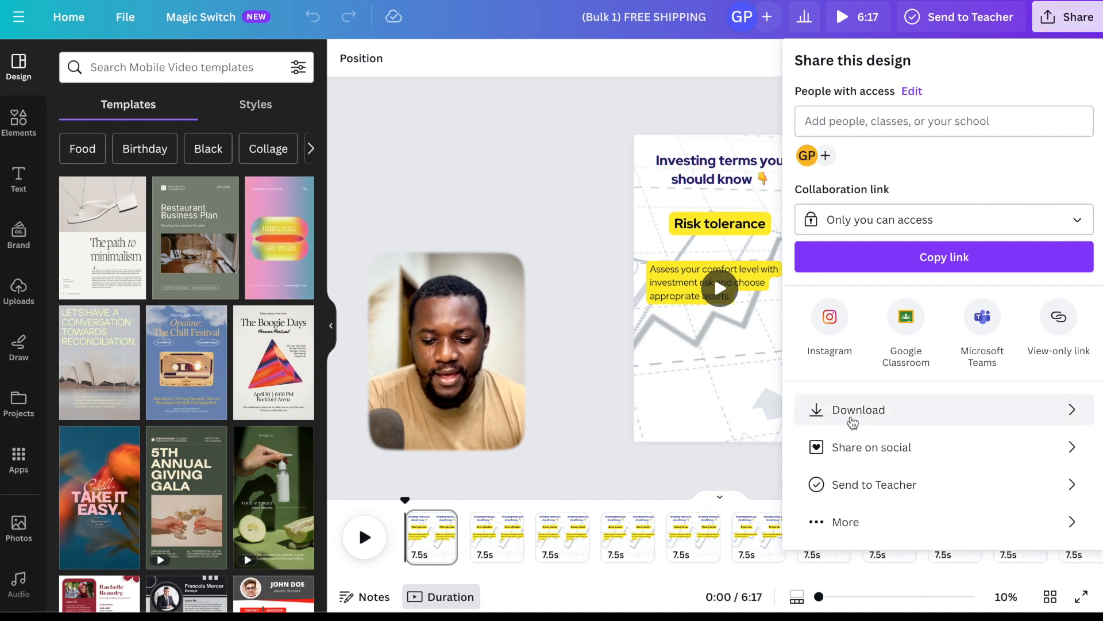
left_click(851, 421)
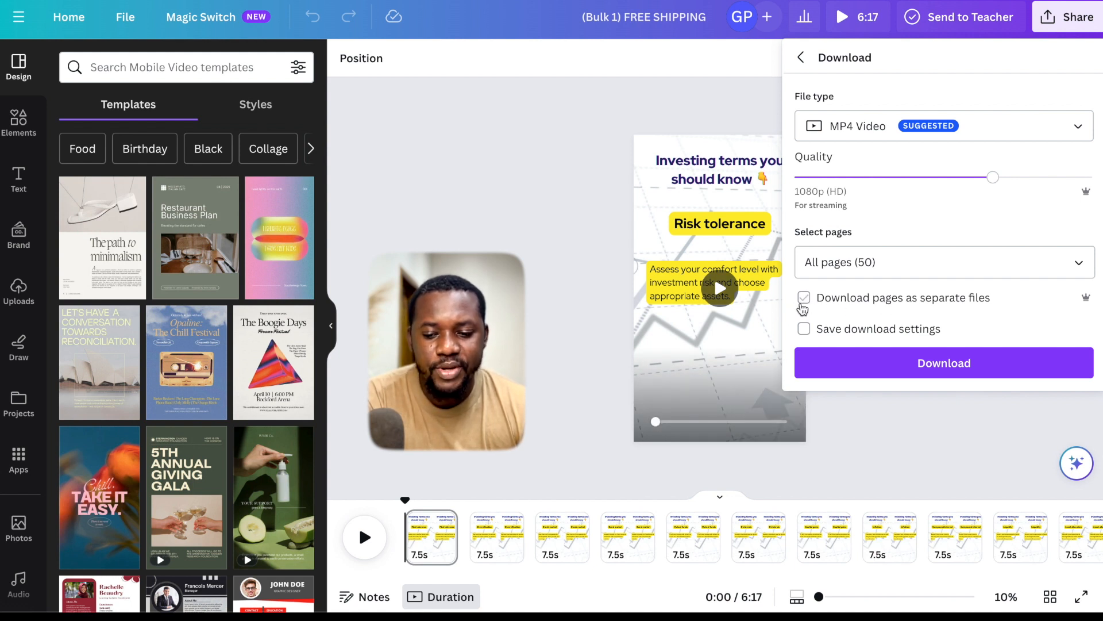
left_click(804, 300)
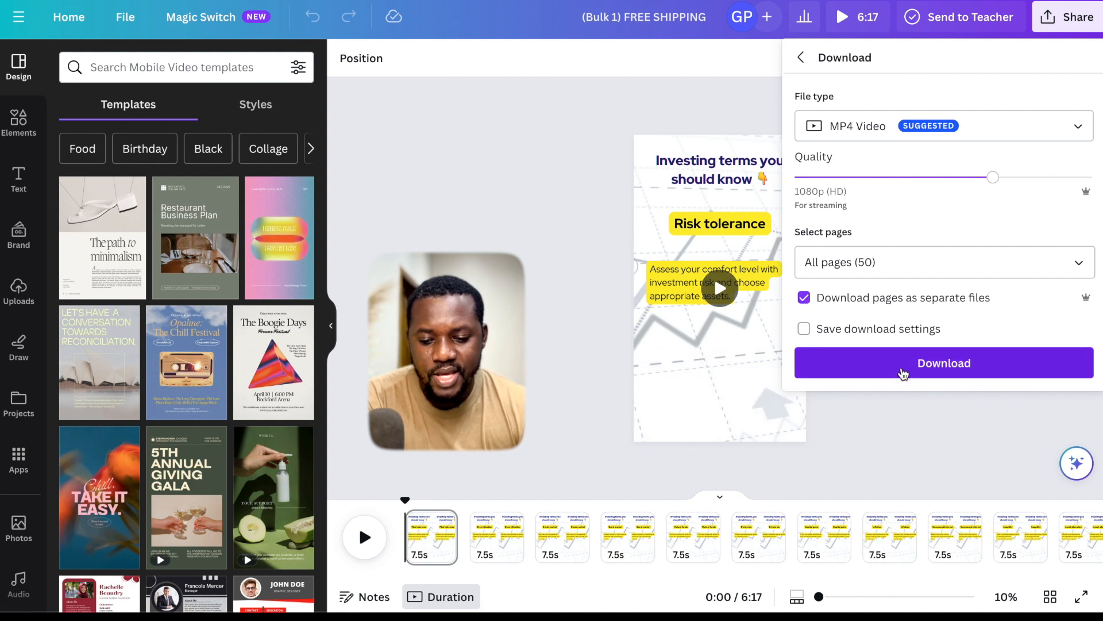
left_click(903, 373)
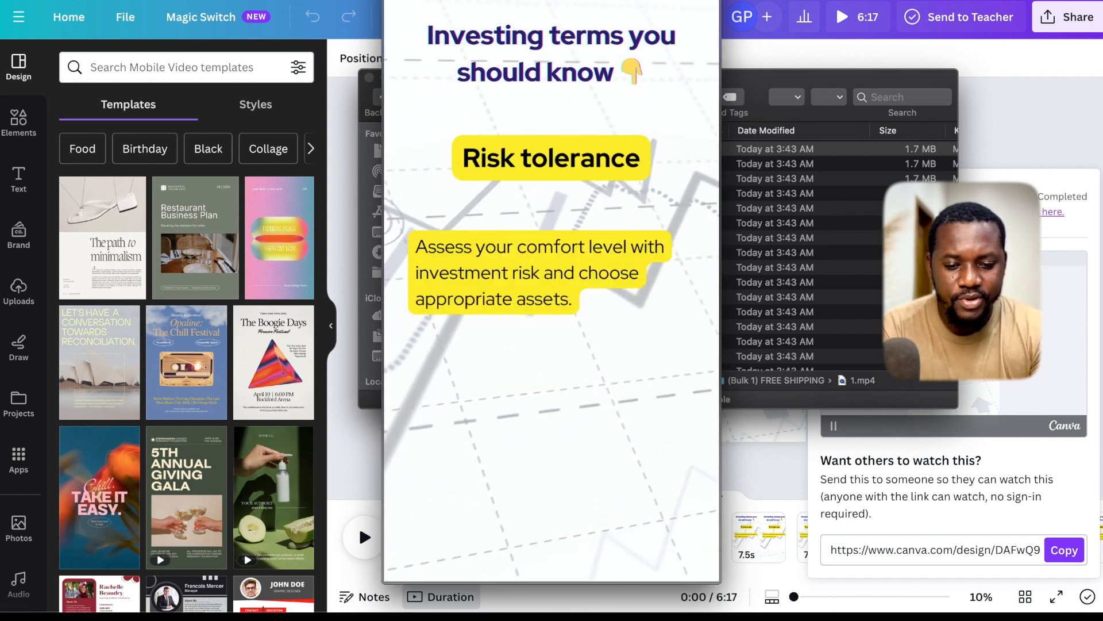
- Preview the downloaded videos one after another, from 2.mp4 through 5.mp4
key("Down")
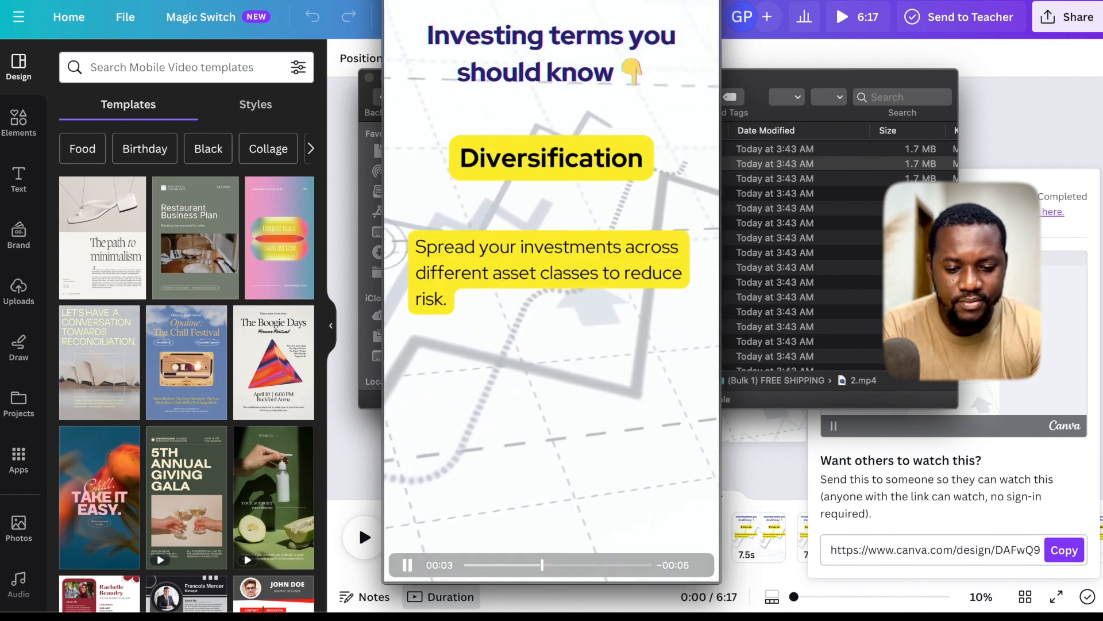
key("Down")
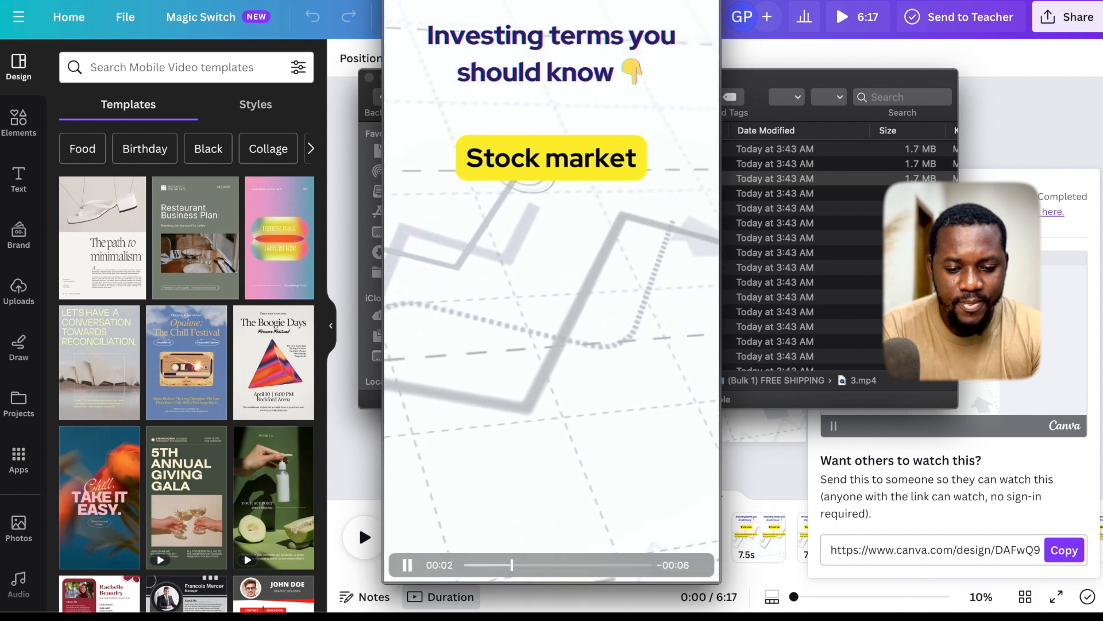
key("Down")
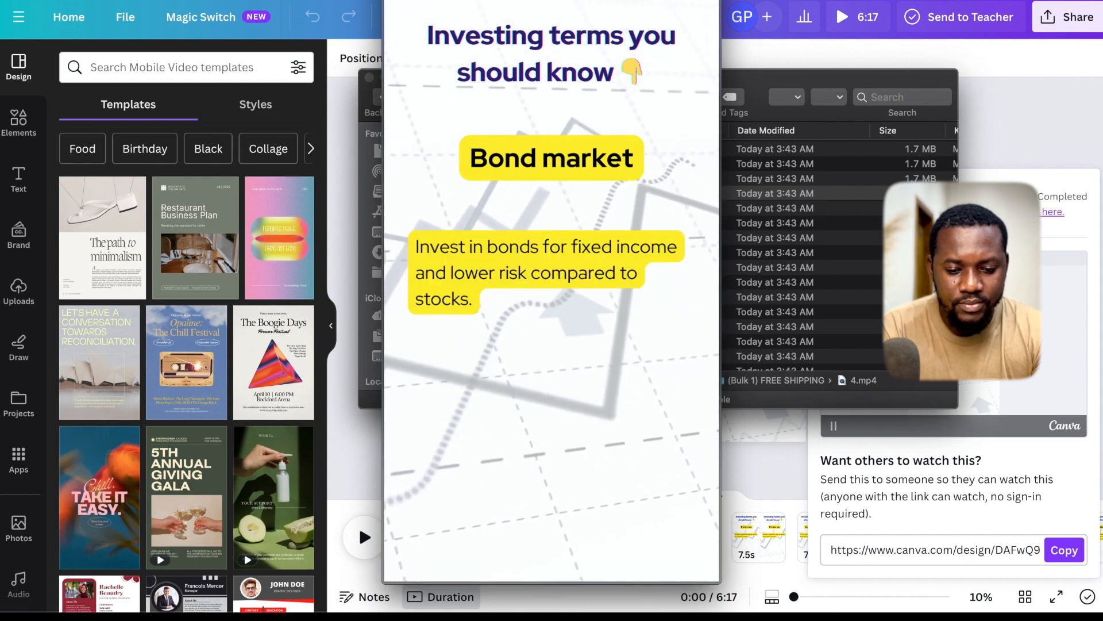
key("Down")
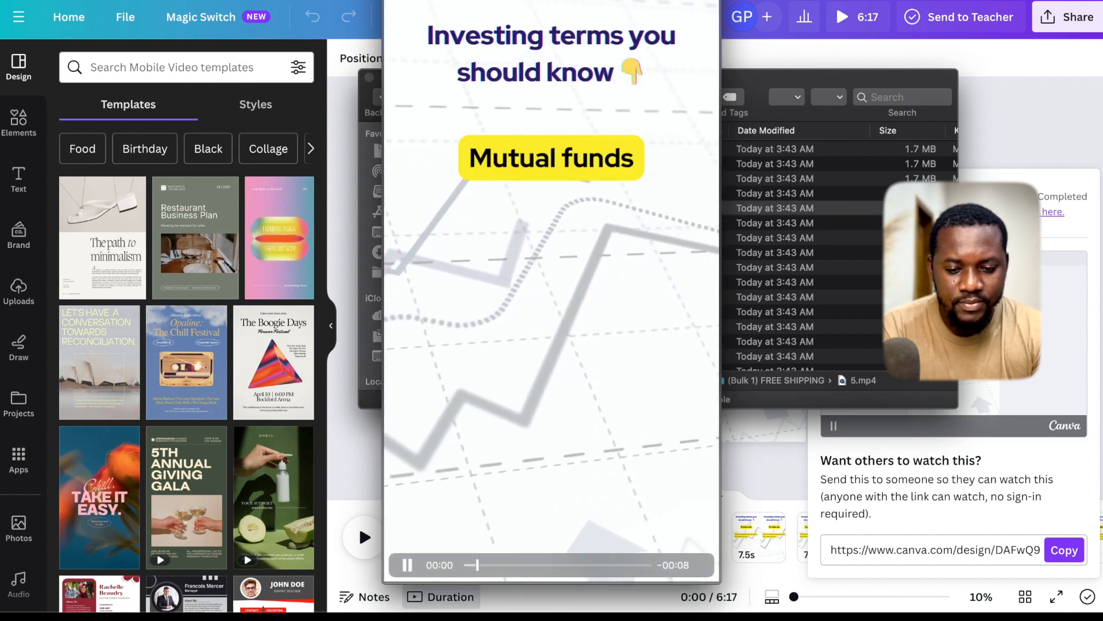